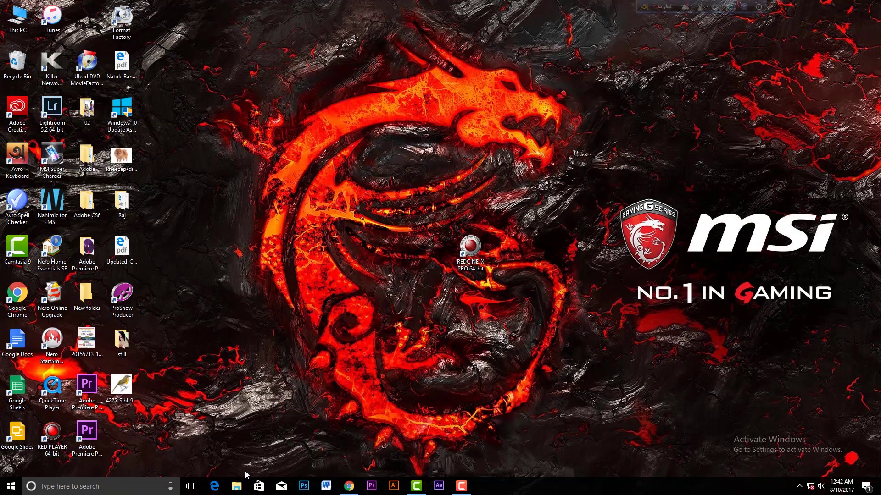
# Open the Adobe Photoshop CC 2015 folder in SOFTWARE and inspect its 32-Bit and 64-Bit installer subfolders
pyautogui.click(236, 487)
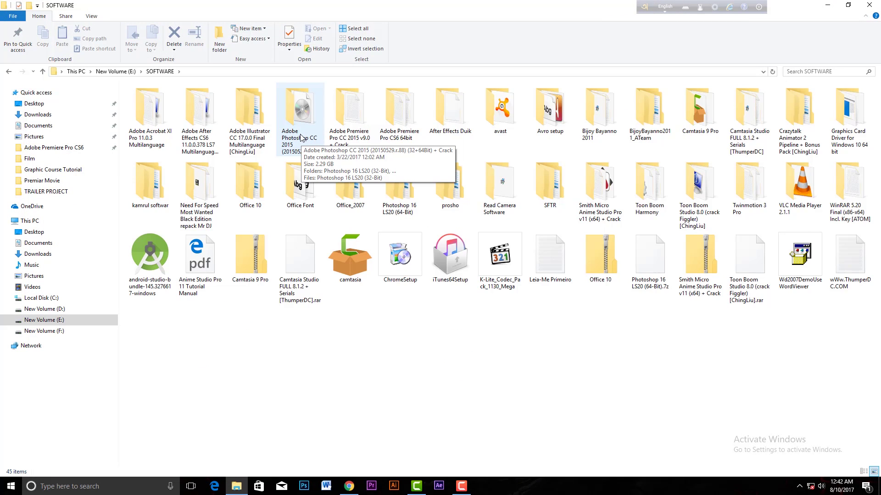
pyautogui.doubleClick(304, 138)
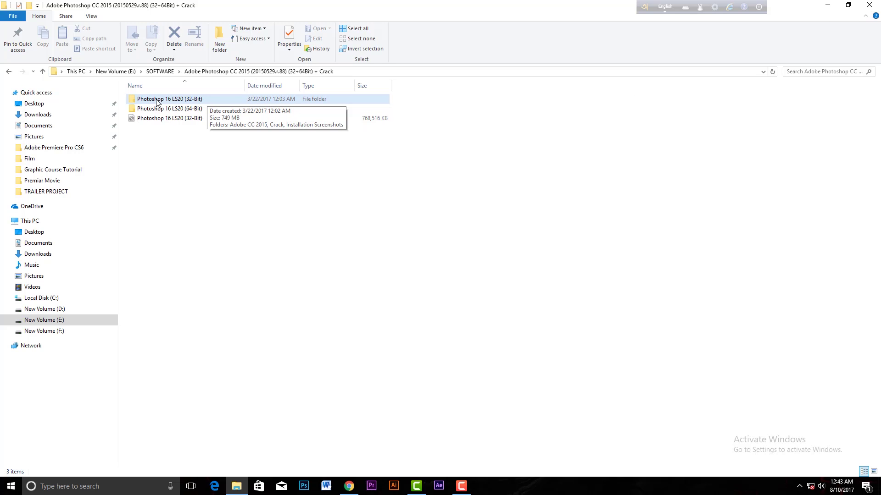
pyautogui.doubleClick(180, 100)
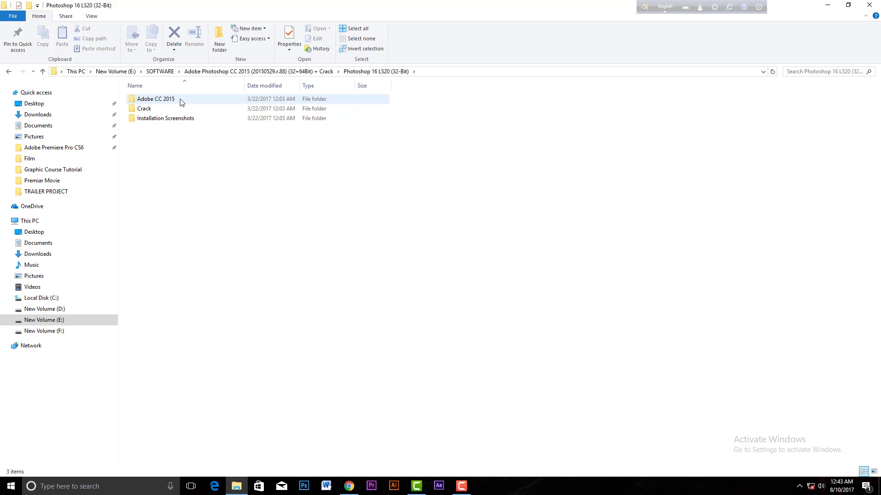
pyautogui.click(9, 72)
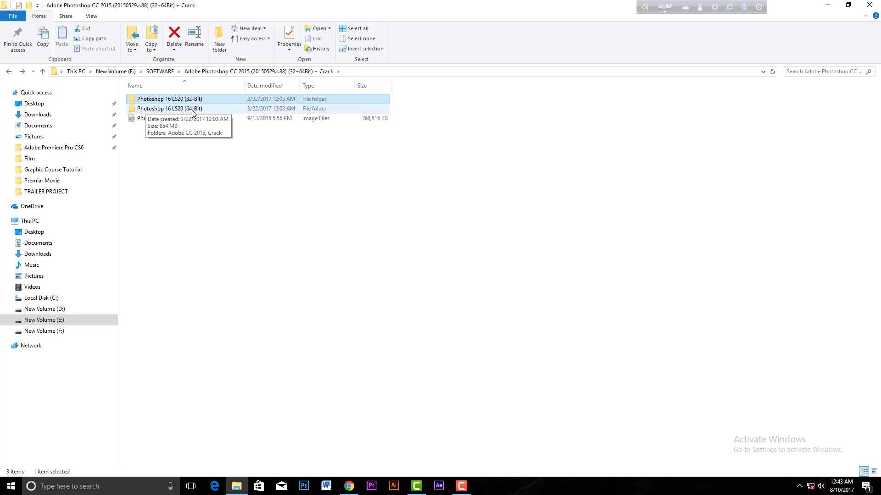
pyautogui.click(173, 110)
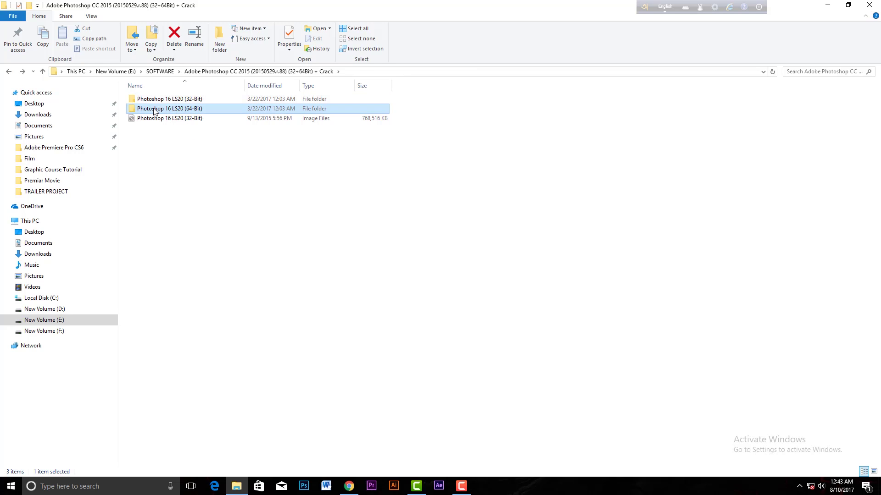
pyautogui.doubleClick(154, 110)
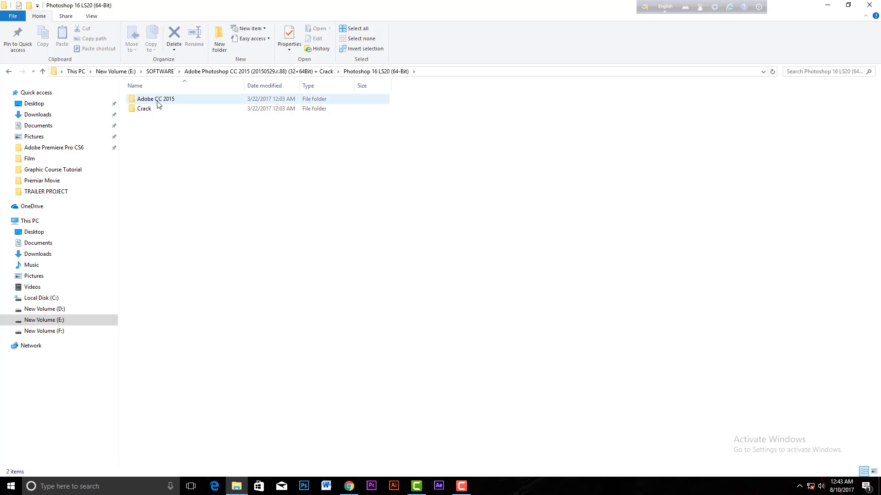
pyautogui.click(869, 9)
pyautogui.rightClick(375, 139)
pyautogui.click(405, 178)
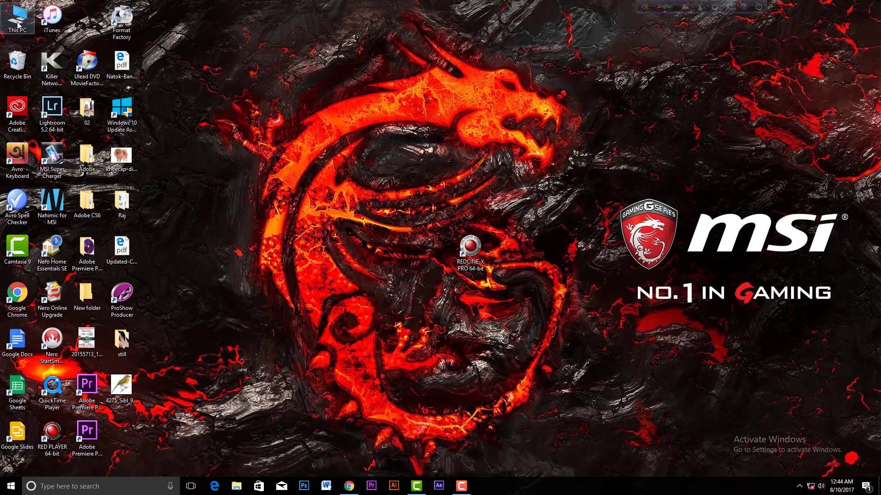
pyautogui.rightClick(294, 93)
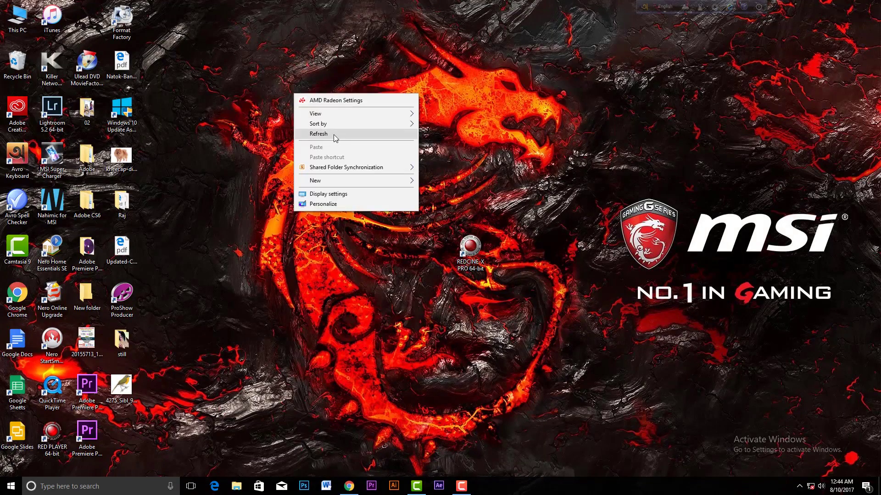
pyautogui.click(334, 134)
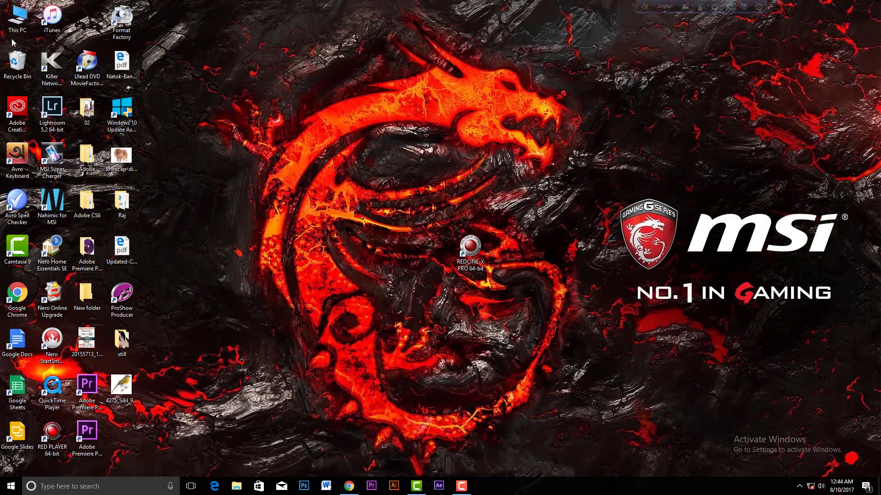
# Check the computer's system type through the properties of This PC on the desktop
pyautogui.rightClick(21, 24)
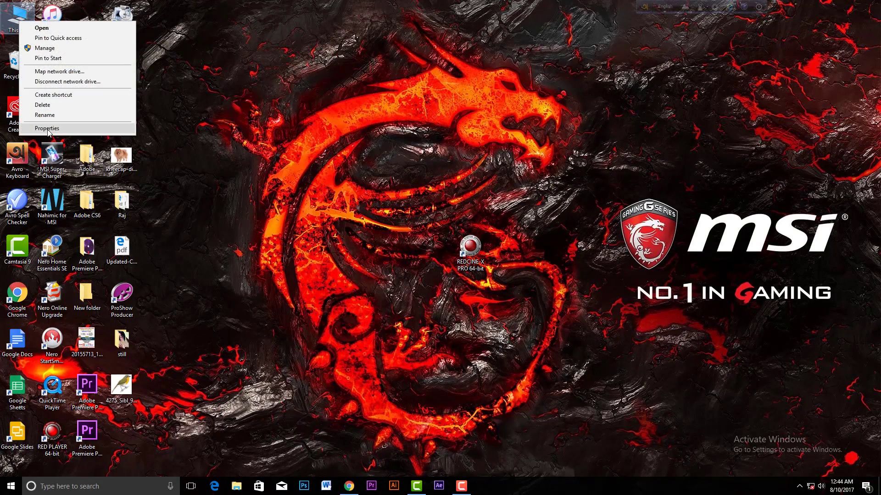
pyautogui.click(49, 130)
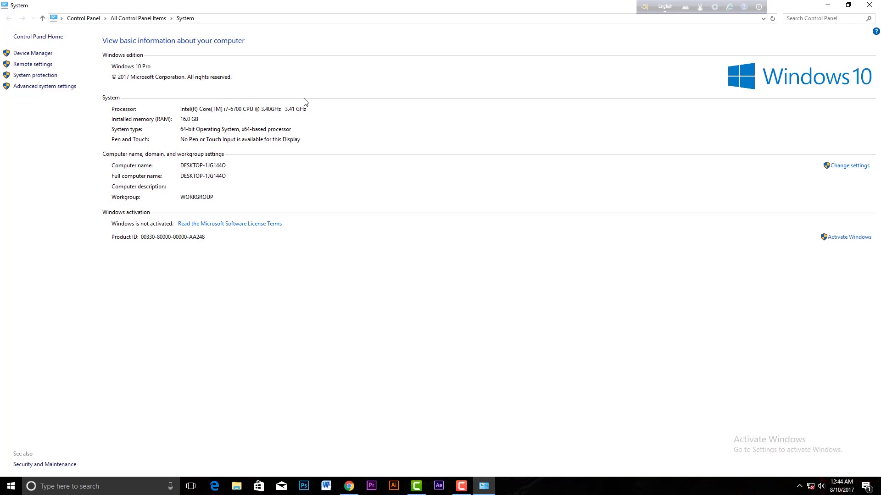
pyautogui.click(870, 6)
# Open This PC and view the system properties from inside its window
pyautogui.doubleClick(16, 19)
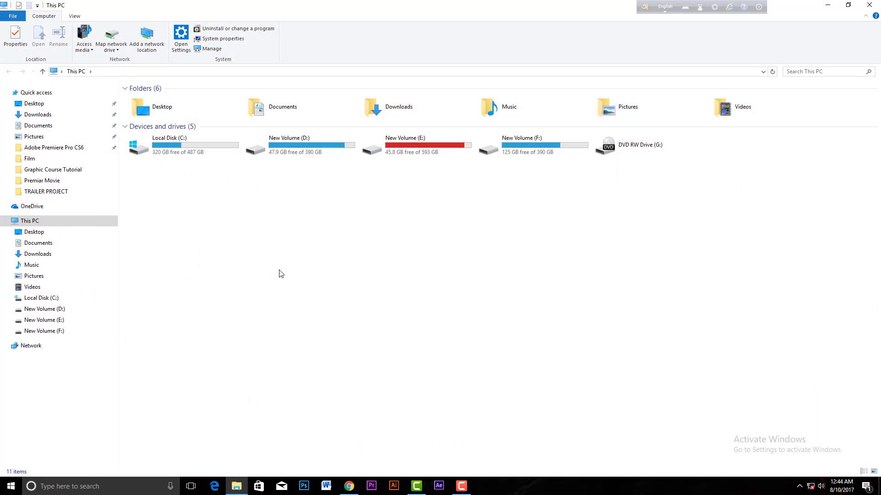
pyautogui.rightClick(294, 238)
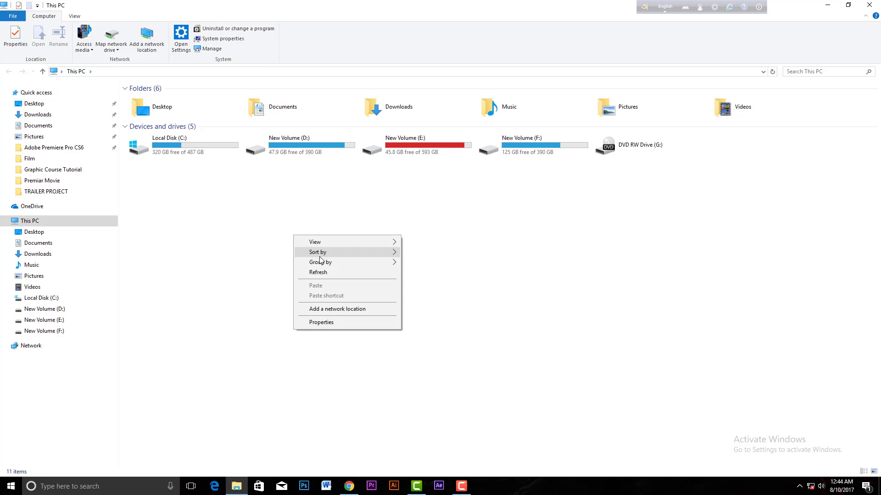
pyautogui.click(326, 322)
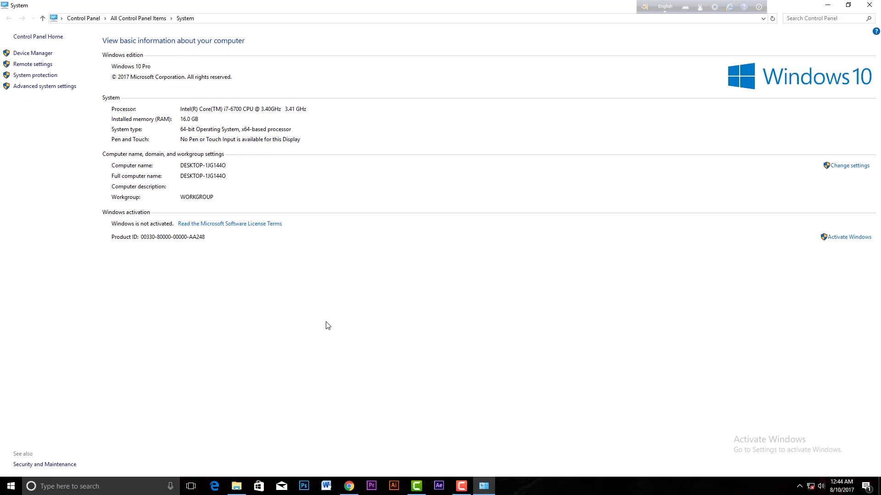
pyautogui.click(869, 6)
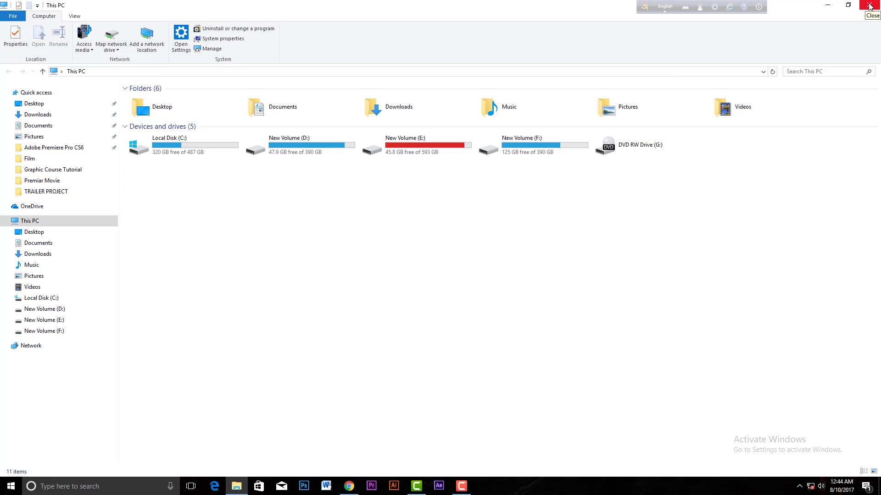
pyautogui.click(869, 6)
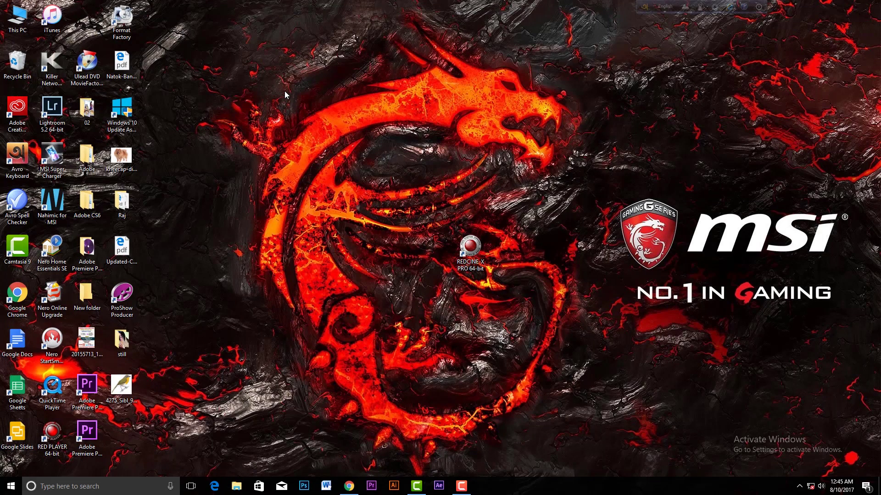
# Review the Windows system information once more from the This PC desktop icon's properties
pyautogui.rightClick(18, 26)
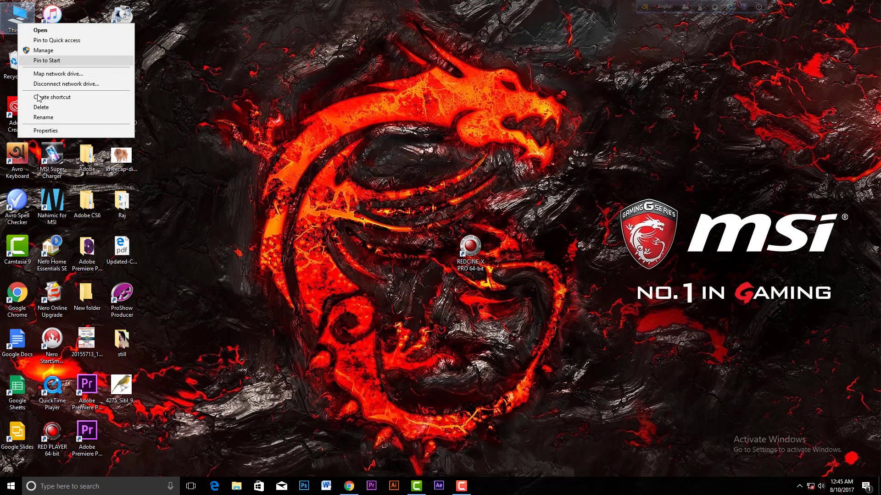
pyautogui.click(46, 131)
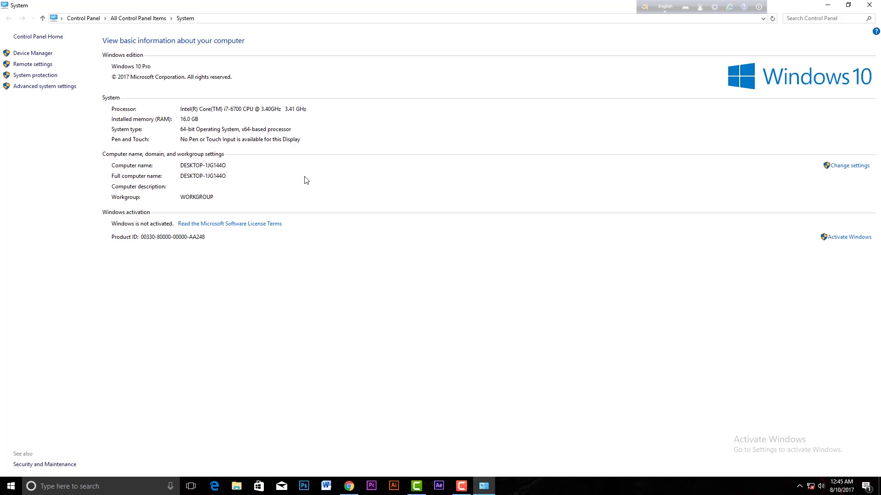
pyautogui.click(868, 6)
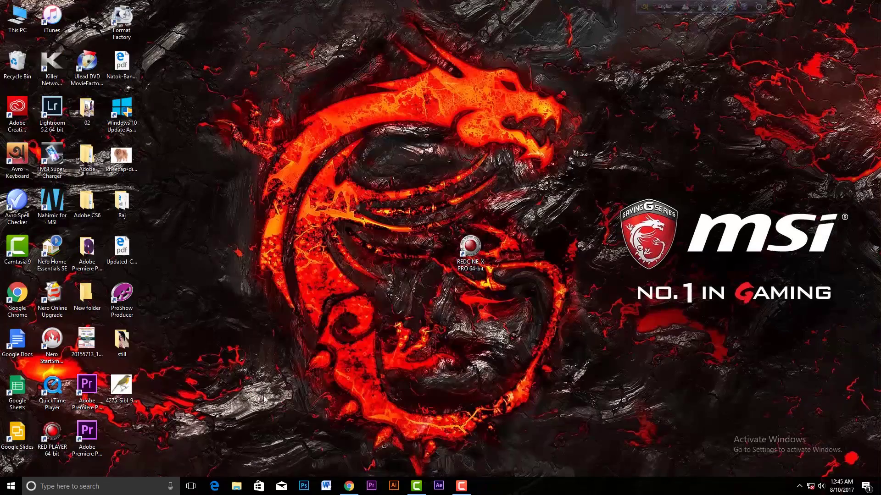
# Browse to the Adobe Photoshop CC 2015 folder in SOFTWARE on New Volume (E:) and select Photoshop 16 LS20 (64-Bit)
pyautogui.doubleClick(24, 17)
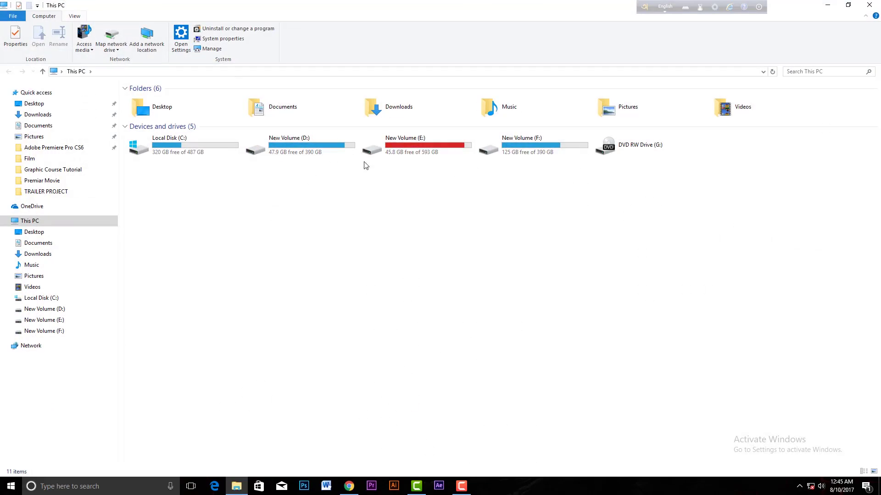
pyautogui.doubleClick(410, 145)
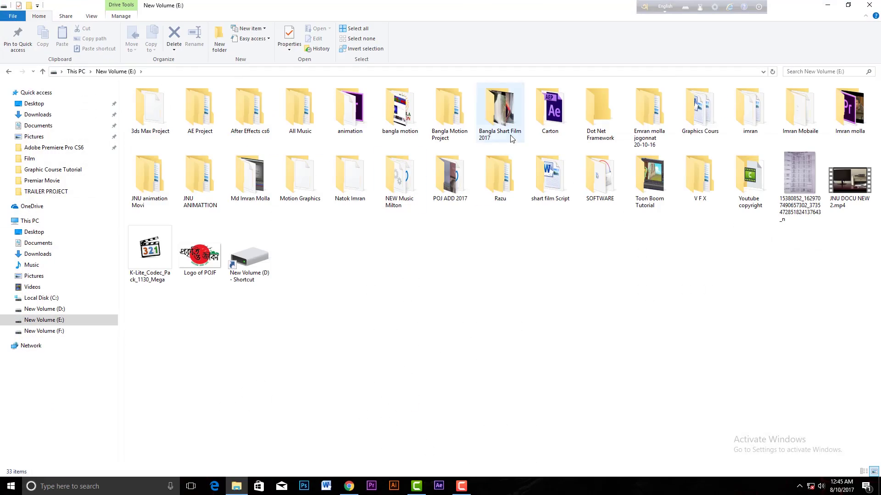
pyautogui.doubleClick(589, 194)
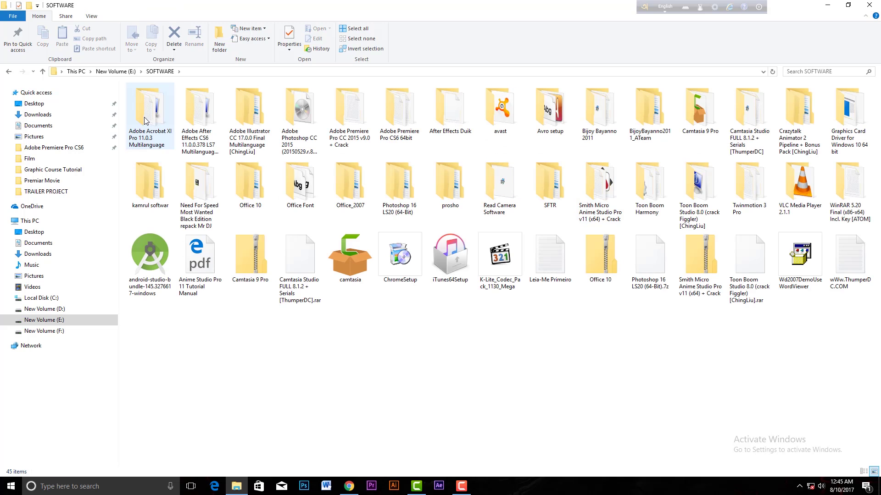
pyautogui.doubleClick(299, 134)
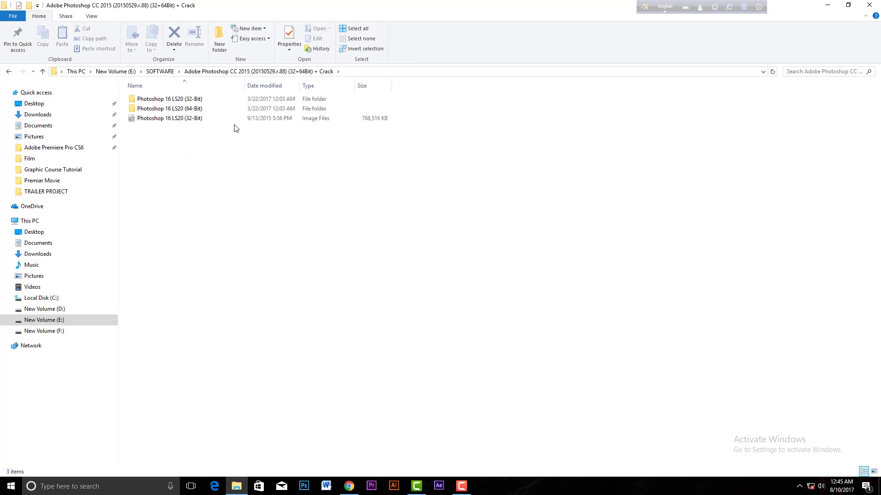
pyautogui.click(187, 110)
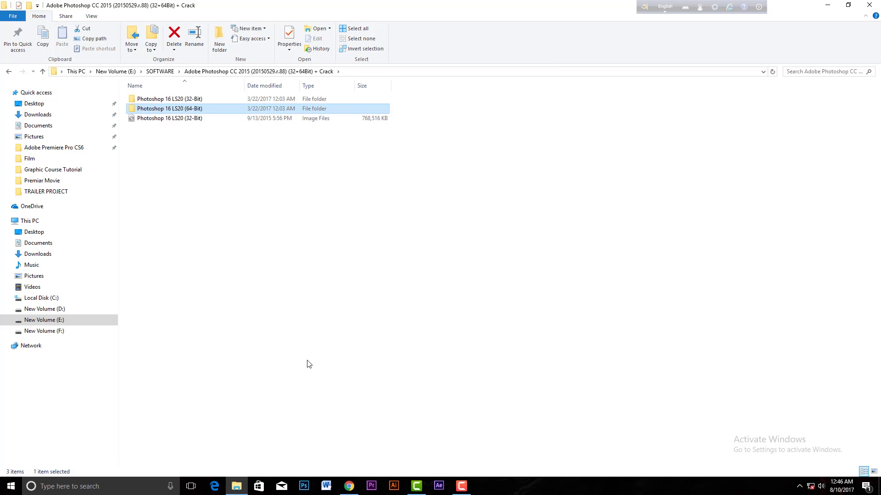
# Return to This PC and open the Programs and Features list of installed programs
pyautogui.click(36, 224)
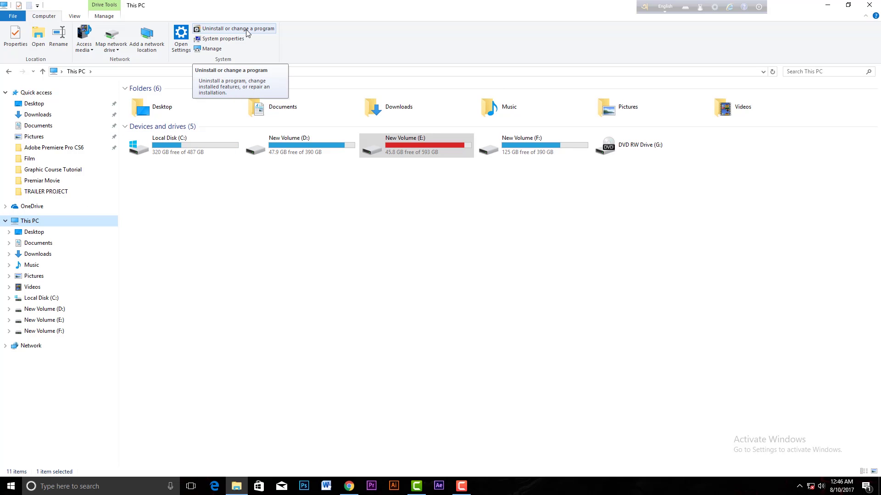
pyautogui.click(274, 293)
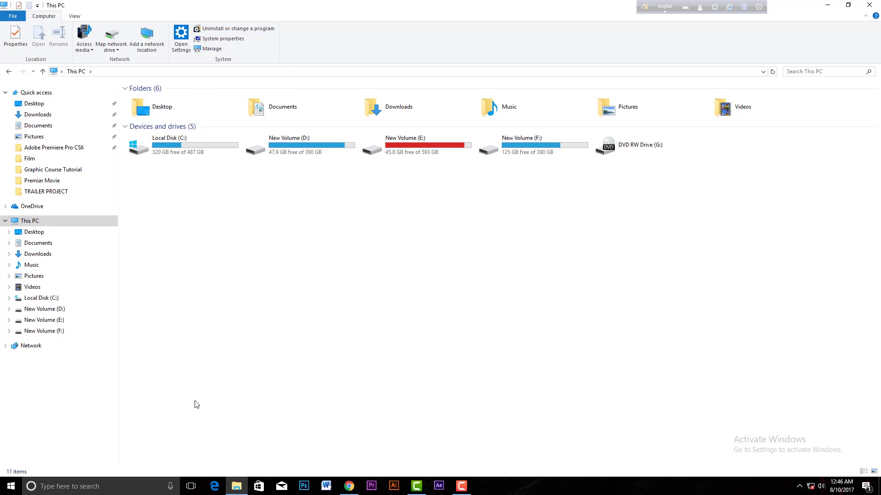
pyautogui.click(2, 489)
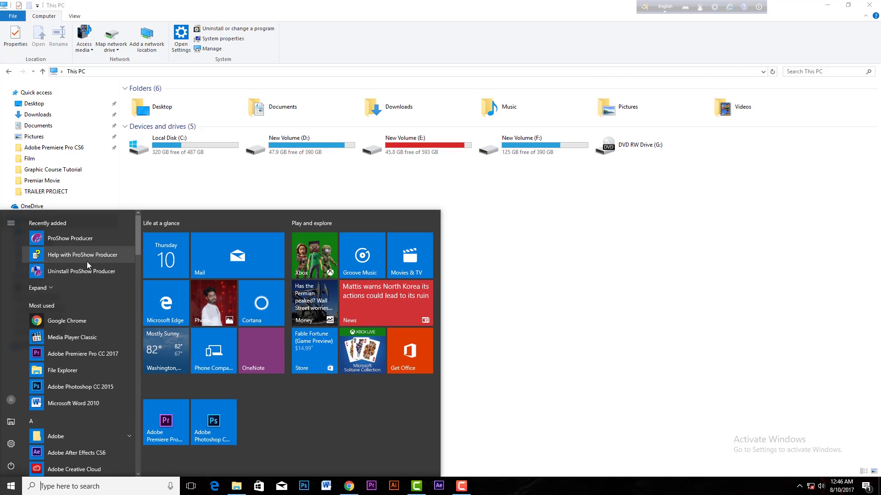
pyautogui.click(541, 255)
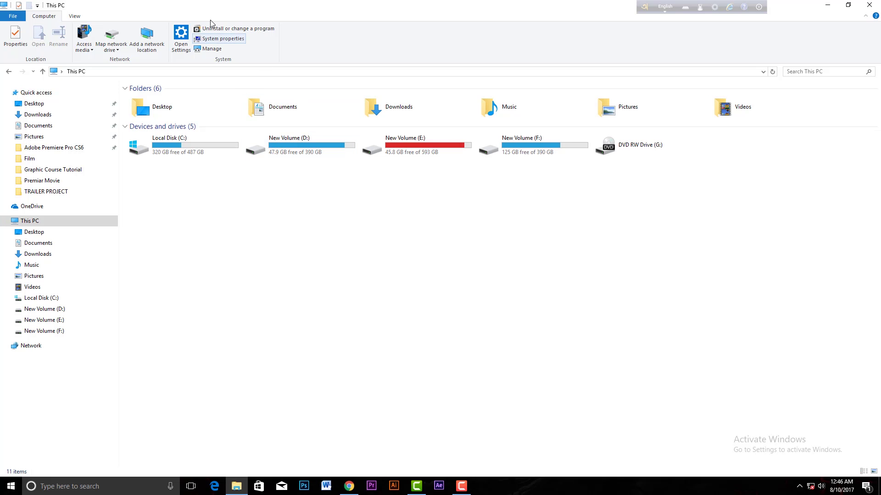
pyautogui.click(221, 30)
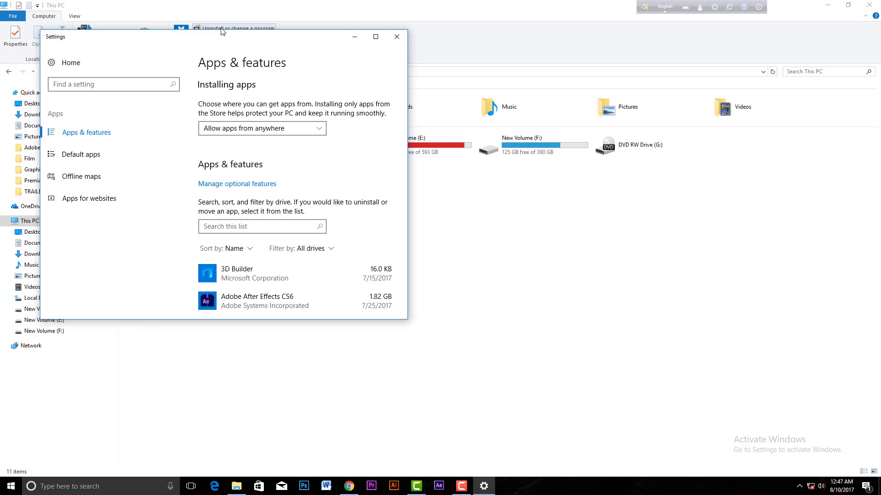
pyautogui.click(221, 29)
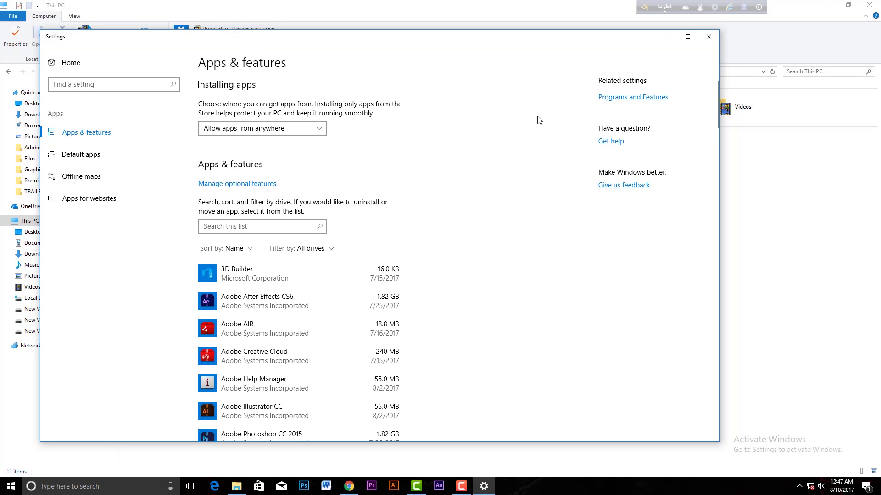
pyautogui.click(614, 101)
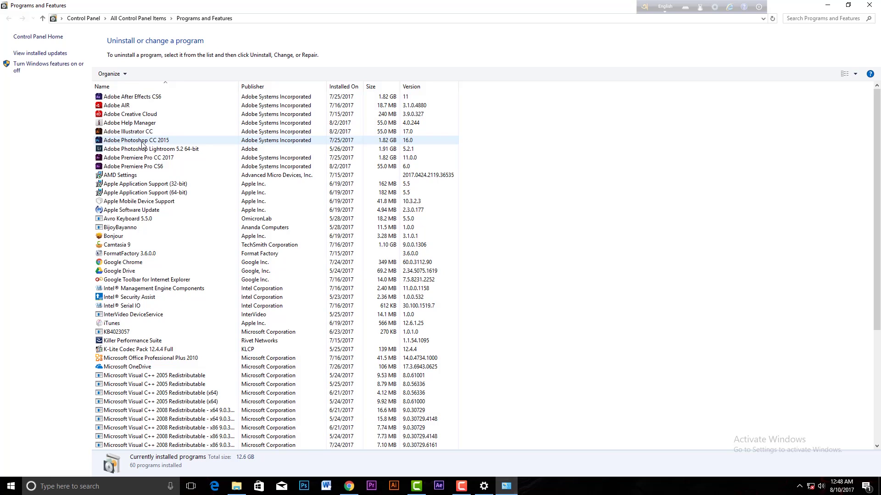
# Uninstall Adobe Photoshop CC 2015 with the Remove Preferences option enabled
pyautogui.click(142, 143)
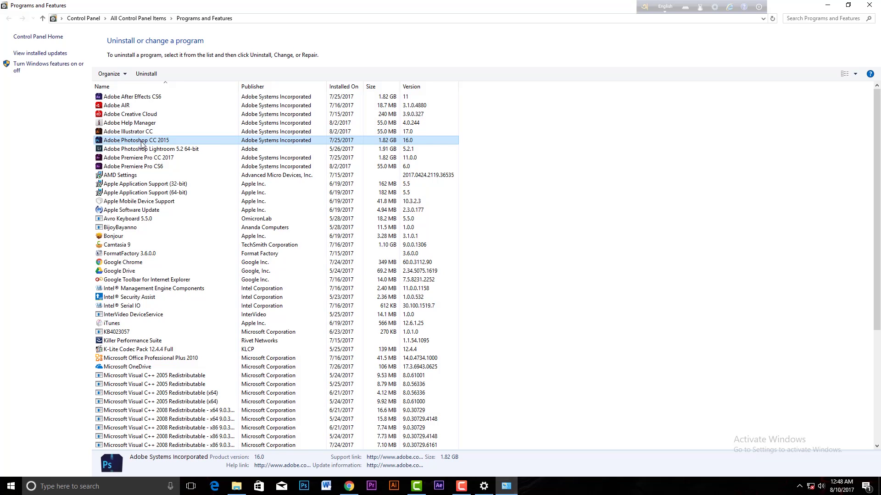
pyautogui.click(146, 75)
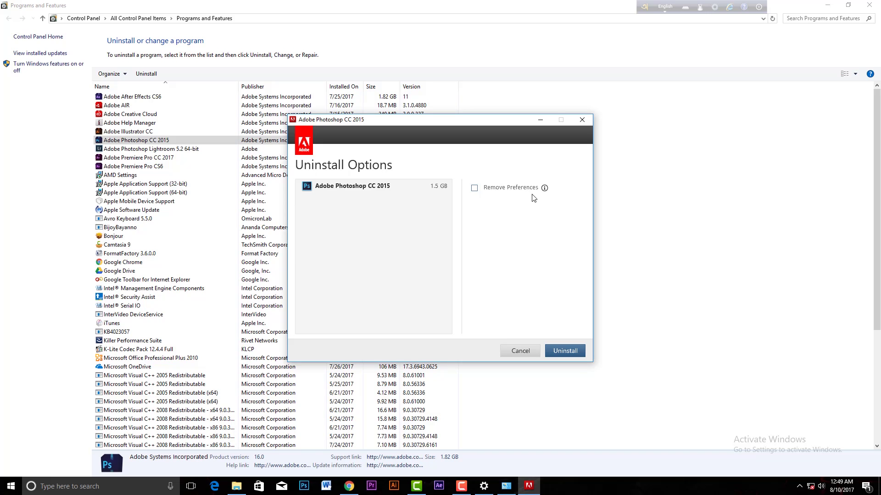
pyautogui.click(475, 188)
pyautogui.click(560, 352)
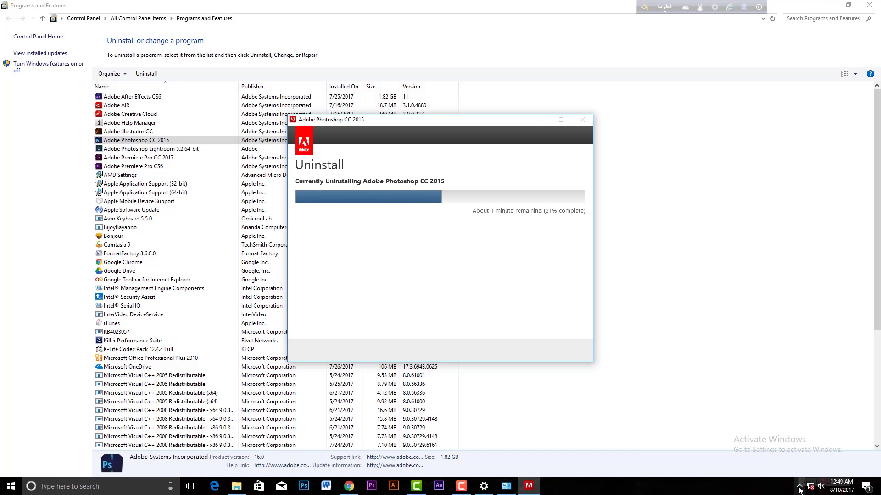
# Close the finished Adobe Photoshop CC 2015 uninstaller and clear the Programs and Features and Settings windows off the desktop
pyautogui.click(798, 489)
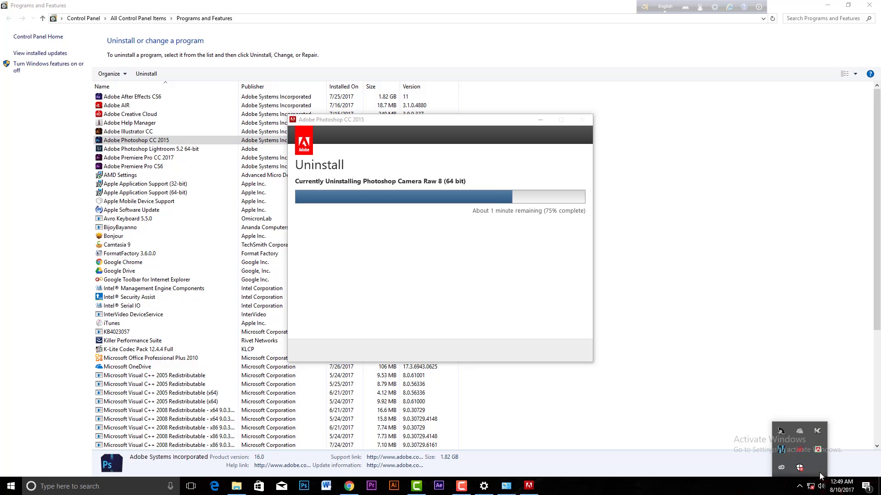
pyautogui.click(758, 308)
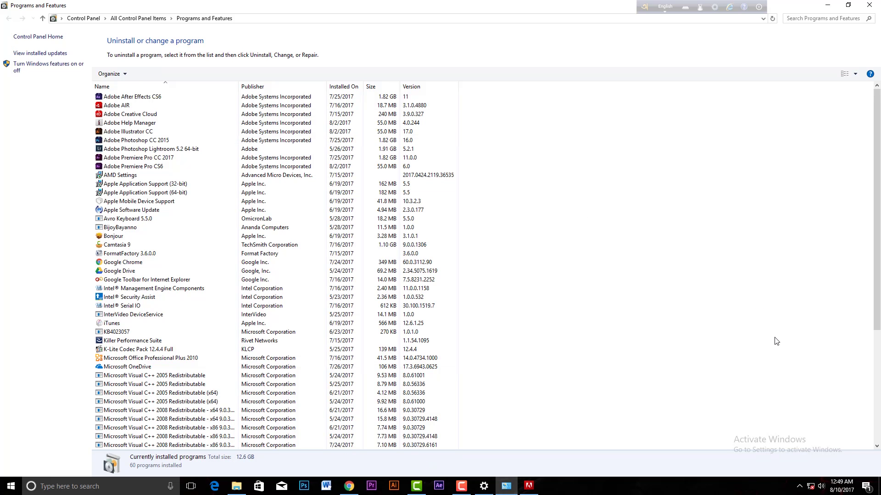
pyautogui.click(827, 5)
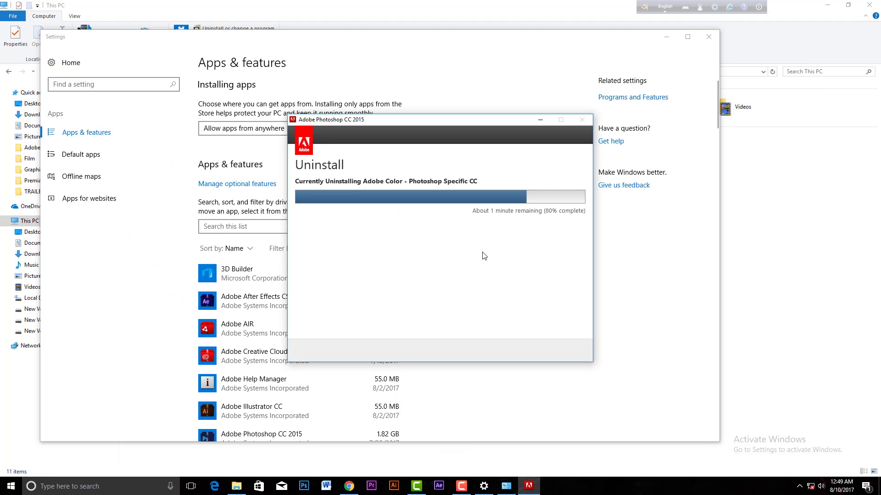
pyautogui.moveTo(812, 491)
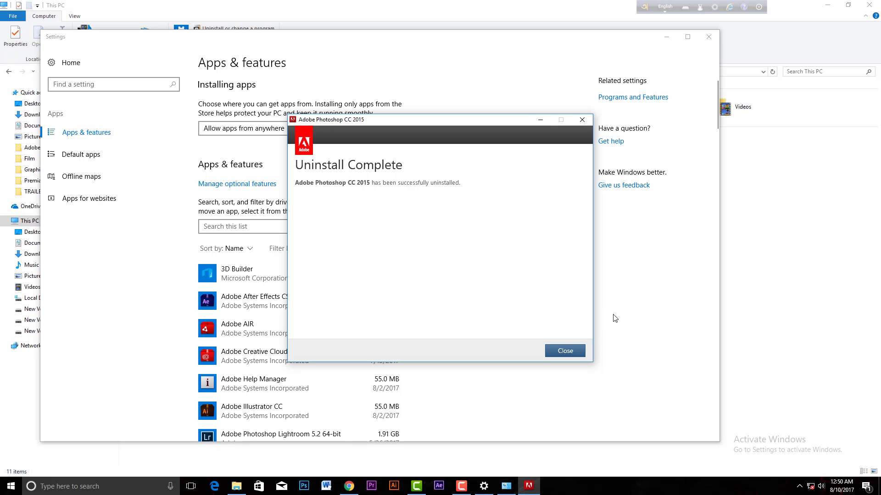
pyautogui.click(576, 354)
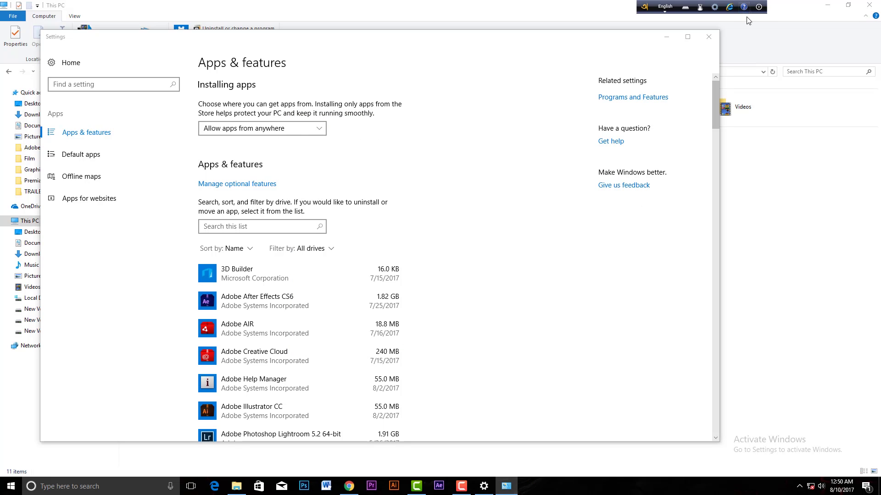
pyautogui.click(710, 41)
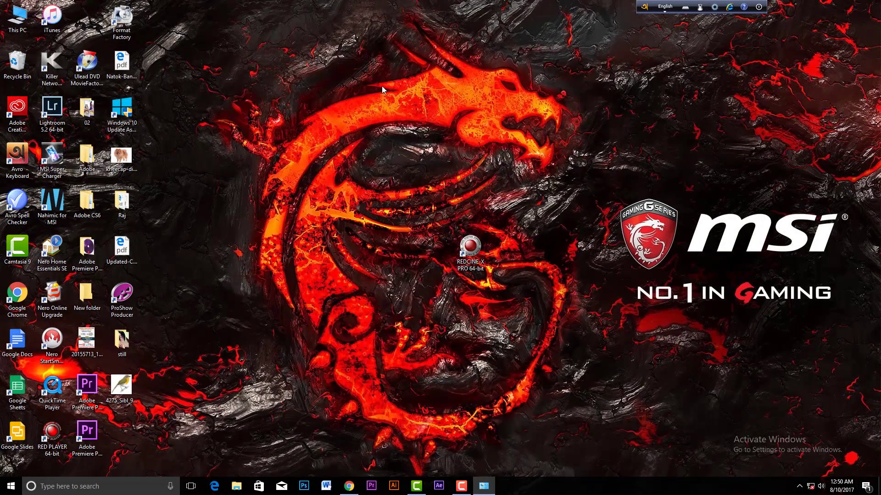
# Refresh the Windows desktop twice
pyautogui.rightClick(382, 86)
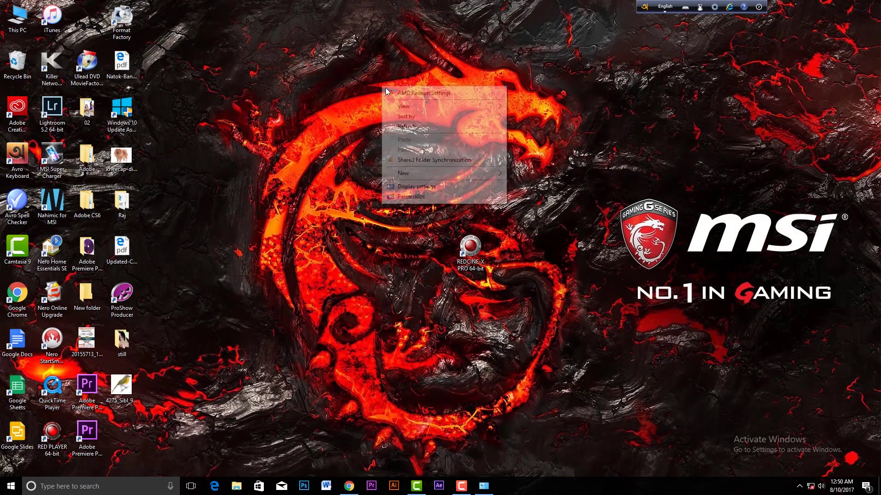
pyautogui.click(419, 128)
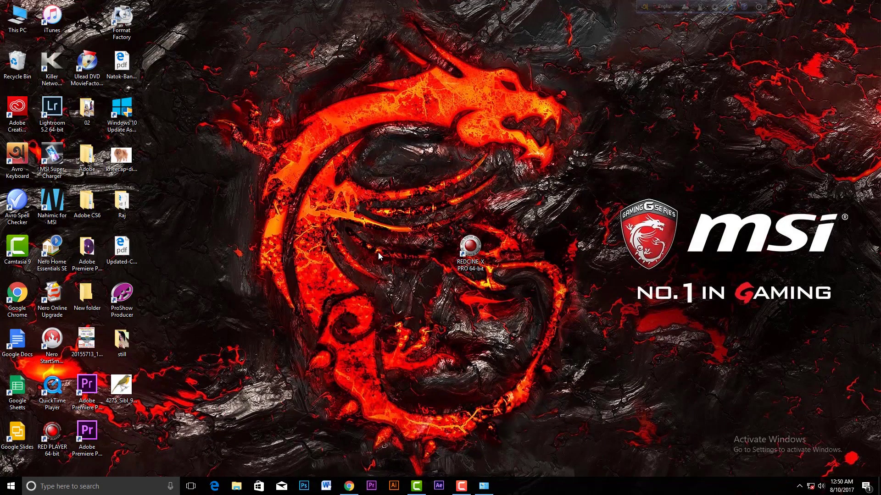
pyautogui.rightClick(301, 270)
pyautogui.click(331, 314)
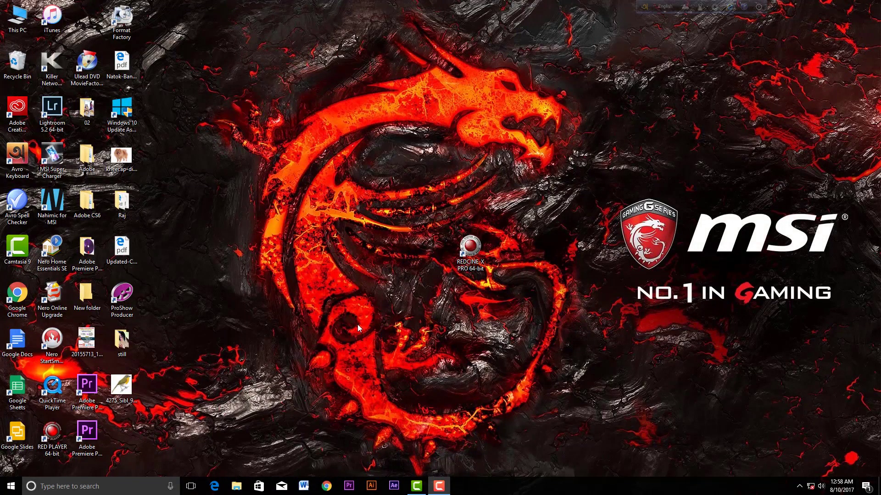
# Browse to the Adobe CC 2015 folder inside Photoshop 16 LS20 (64-Bit), under SOFTWARE on New Volume (E:)
pyautogui.doubleClick(17, 19)
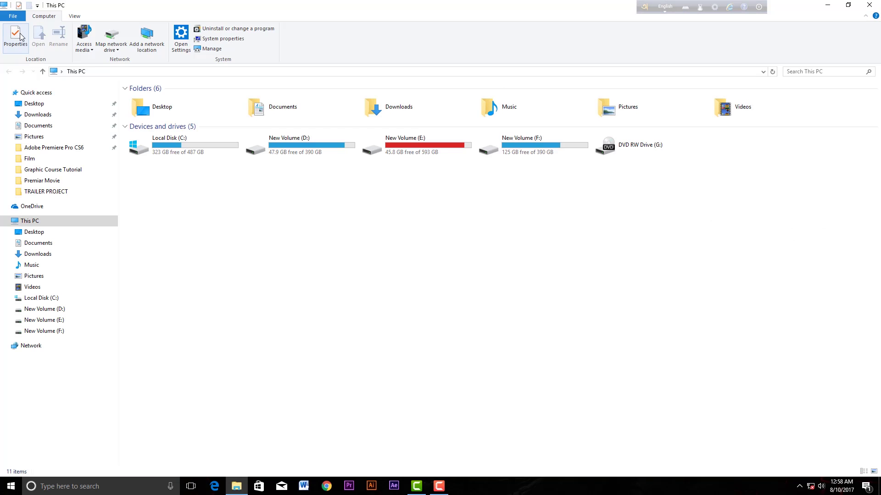
pyautogui.doubleClick(527, 142)
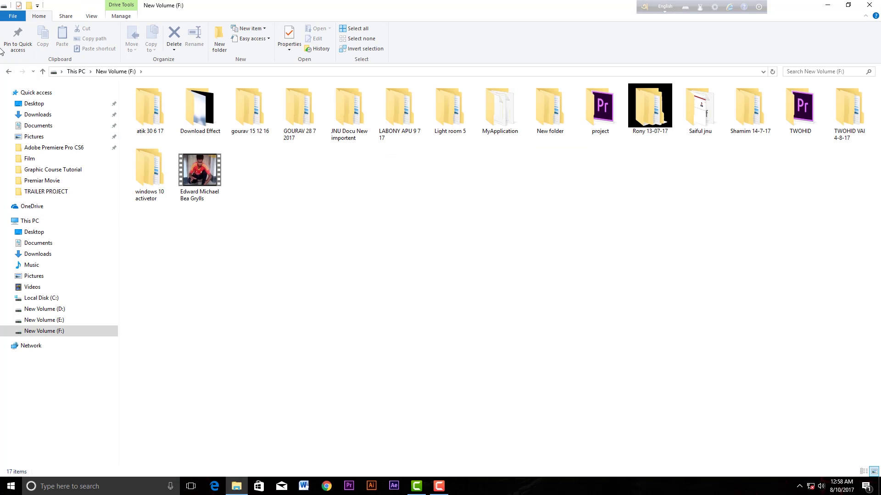
pyautogui.click(9, 71)
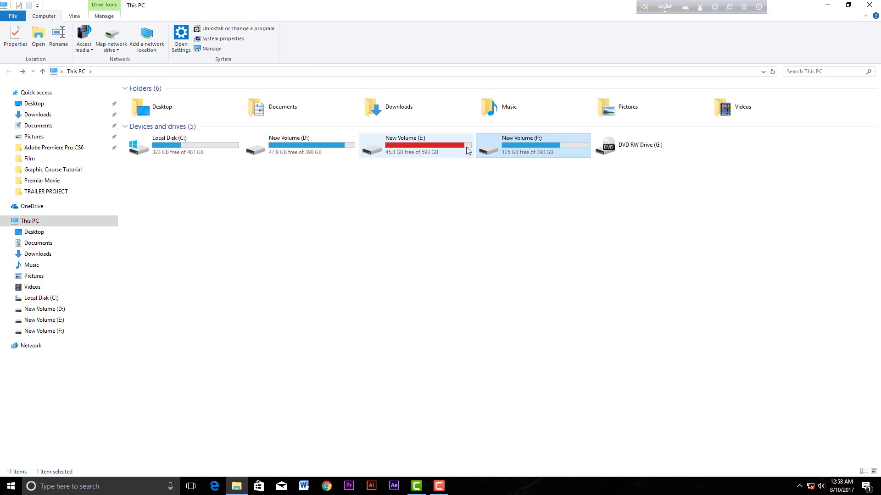
pyautogui.doubleClick(408, 141)
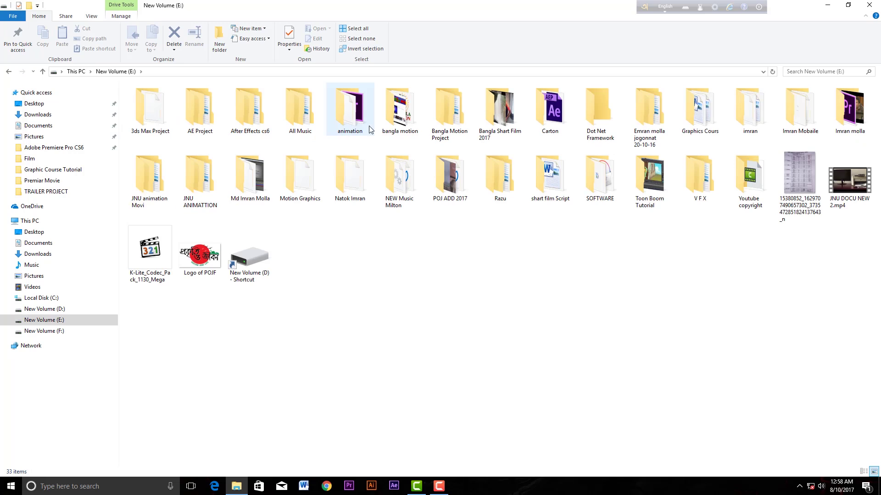
pyautogui.doubleClick(606, 185)
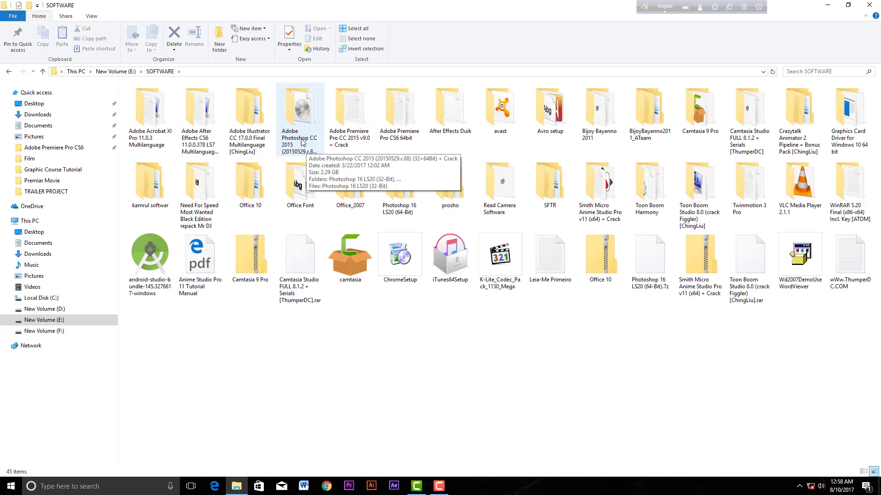
pyautogui.doubleClick(294, 110)
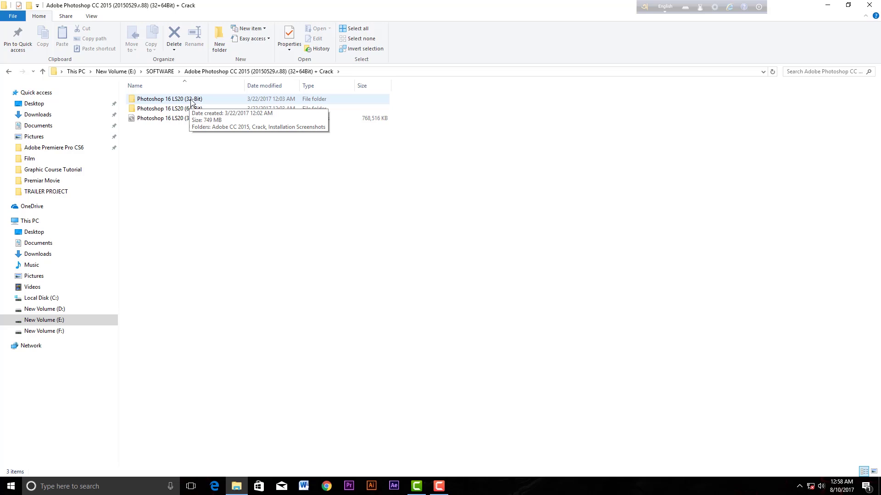
pyautogui.doubleClick(160, 110)
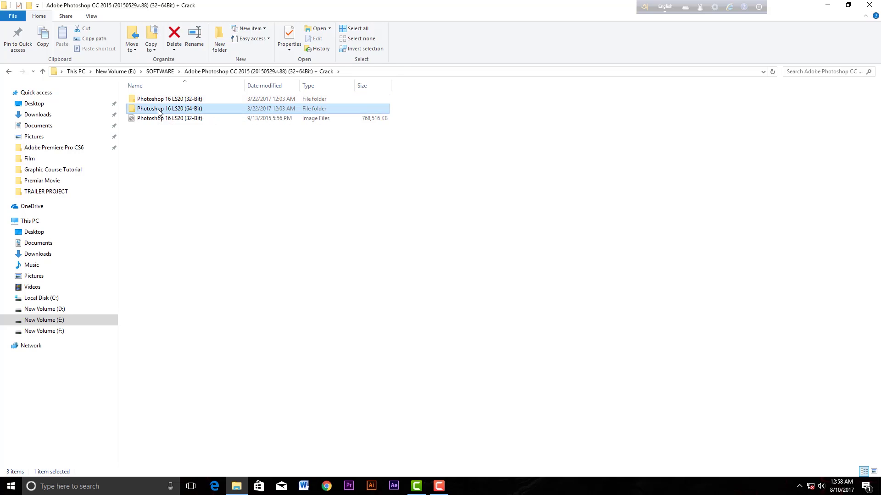
pyautogui.doubleClick(158, 102)
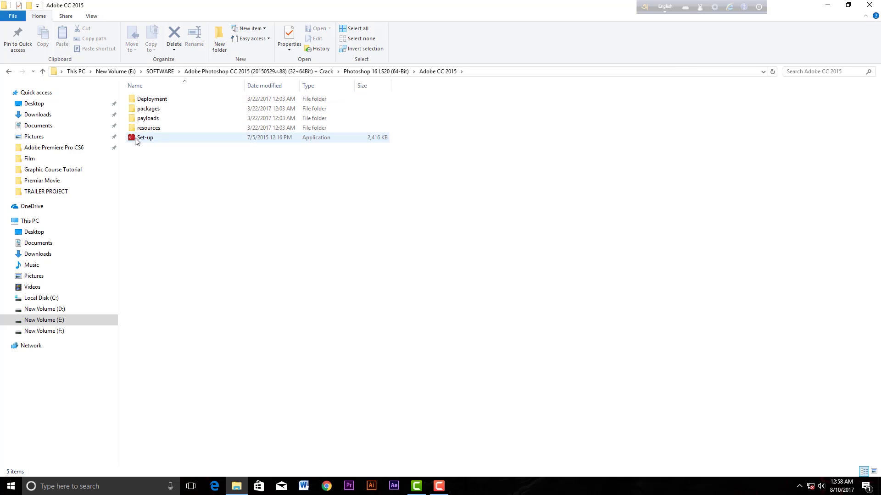
# Launch Set-up from the Adobe CC 2015 folder and ignore the pending-restart issue
pyautogui.doubleClick(131, 138)
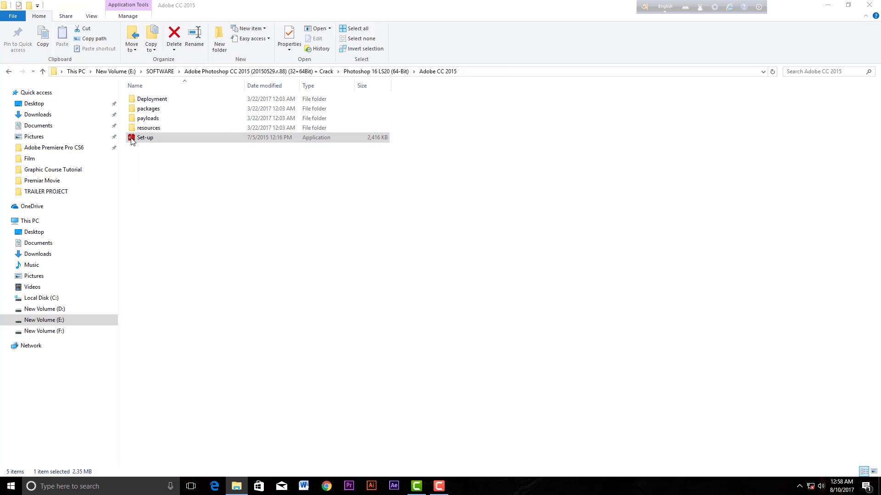
pyautogui.click(512, 336)
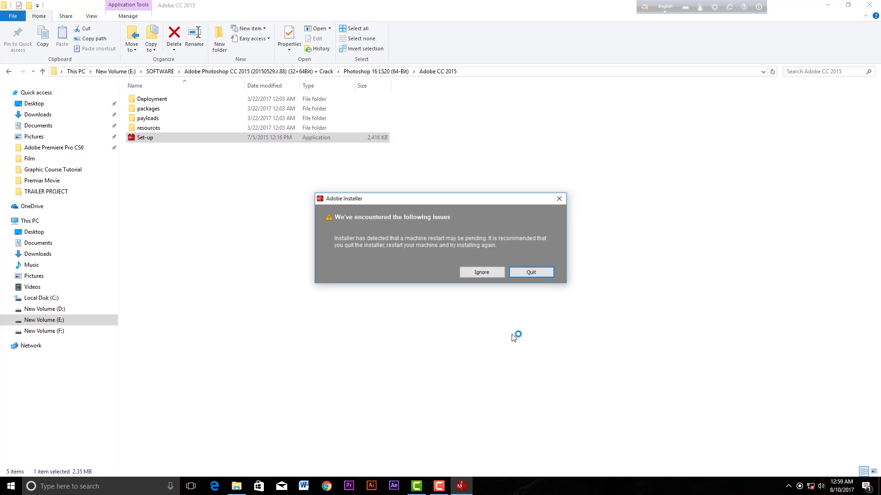
pyautogui.click(481, 273)
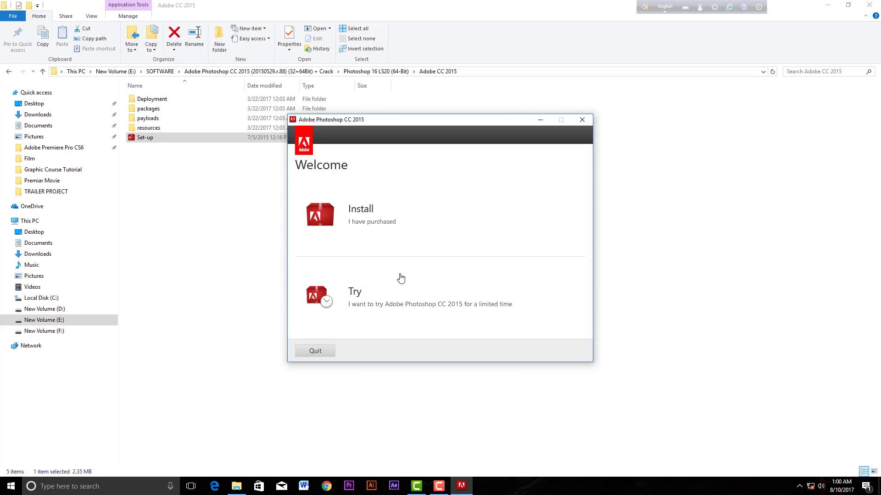
# Choose the Try installation of Adobe Photoshop CC 2015 and postpone the Adobe ID sign-in
pyautogui.click(357, 303)
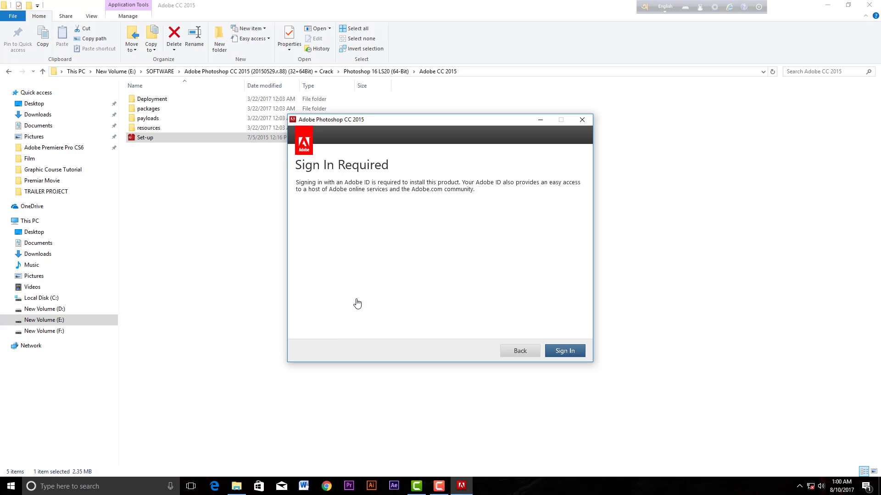
pyautogui.click(564, 353)
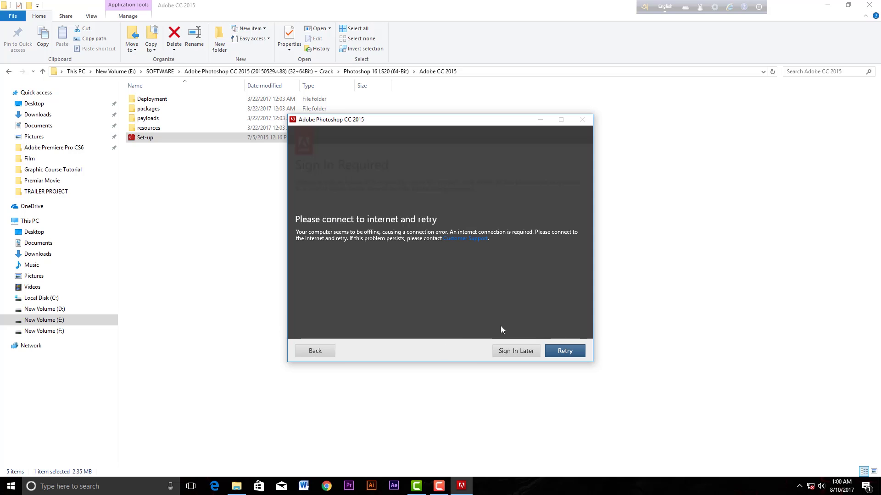
pyautogui.click(524, 354)
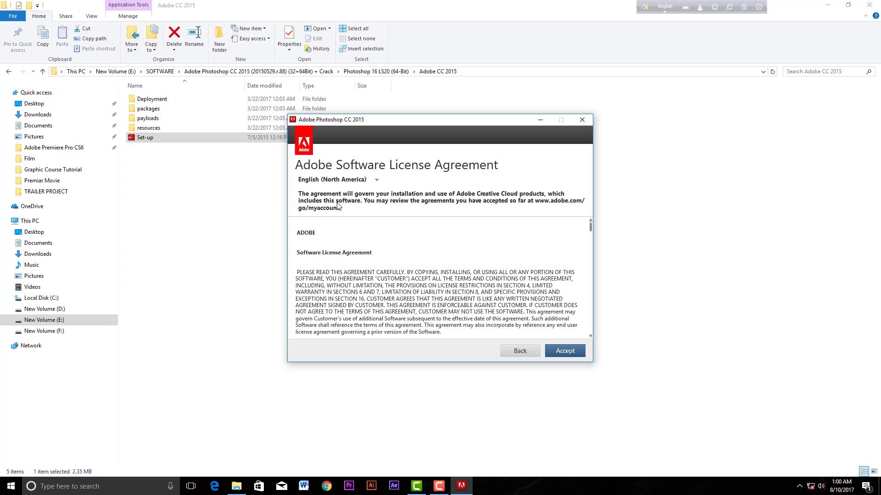
# Set the license agreement language to English (International) and accept the agreement
pyautogui.click(377, 180)
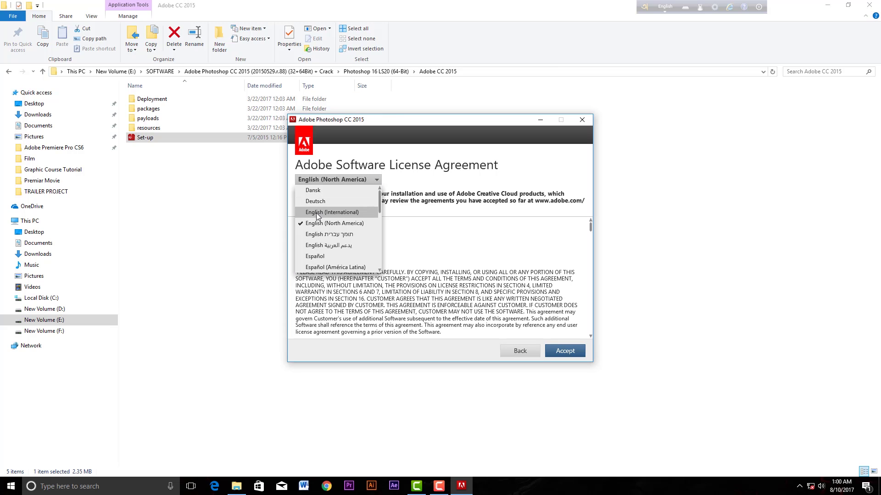
pyautogui.click(334, 212)
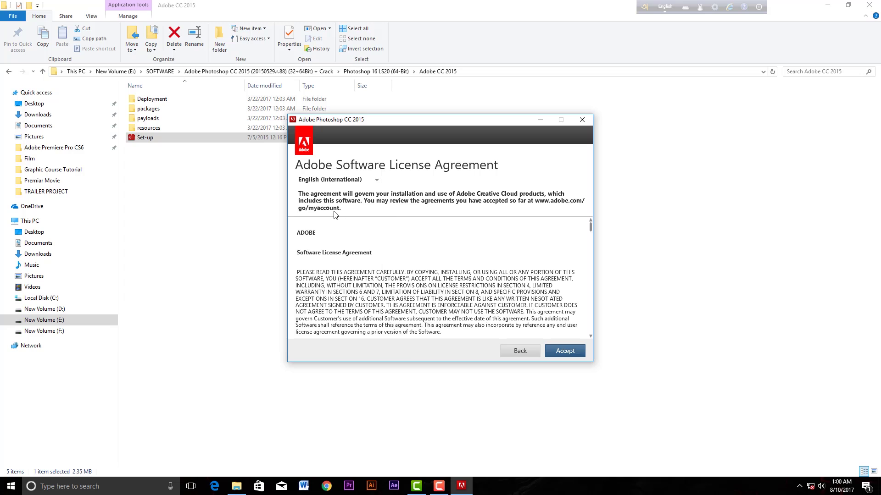
pyautogui.click(568, 355)
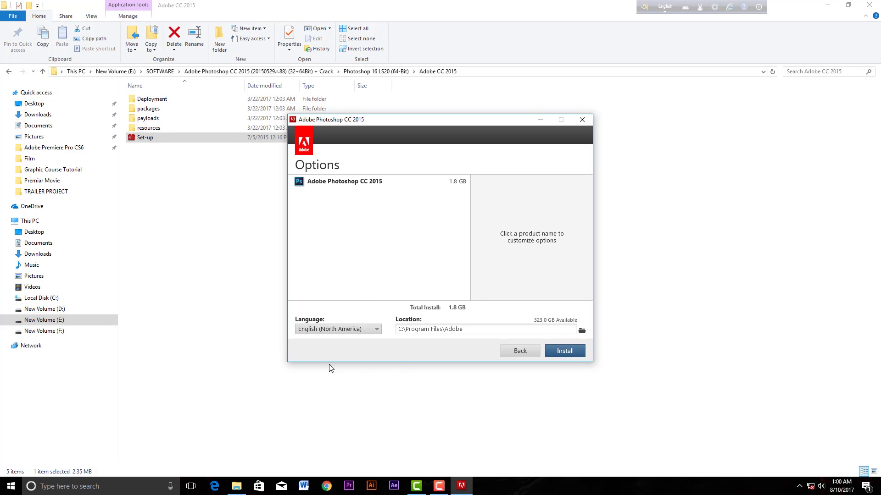
# Set the installation language to English (International) and start installing Photoshop CC 2015 to C:\Program Files\Adobe
pyautogui.click(376, 331)
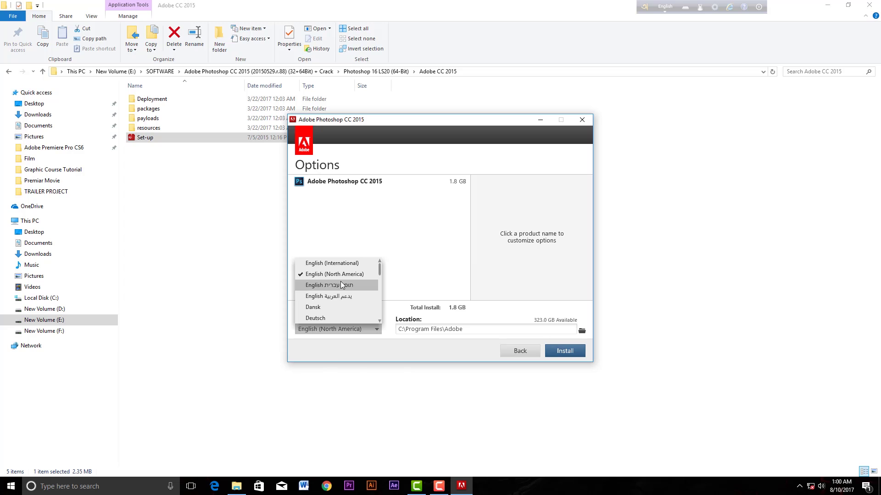
pyautogui.click(340, 264)
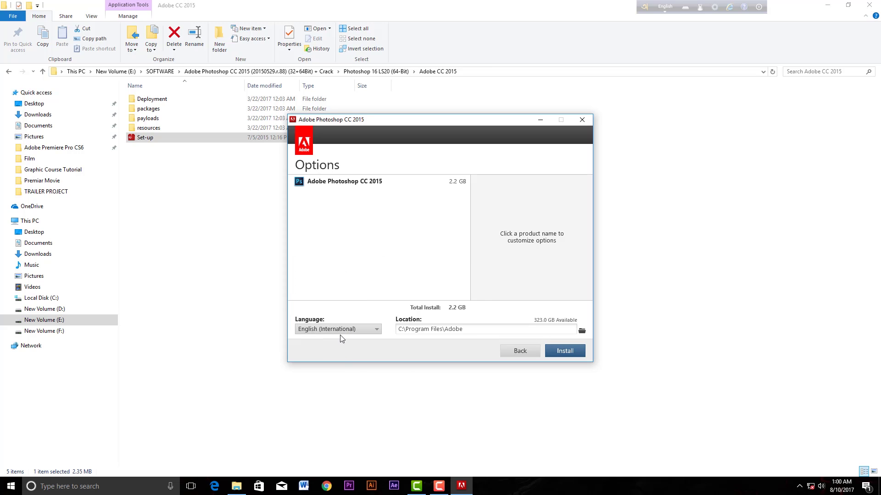
pyautogui.click(565, 351)
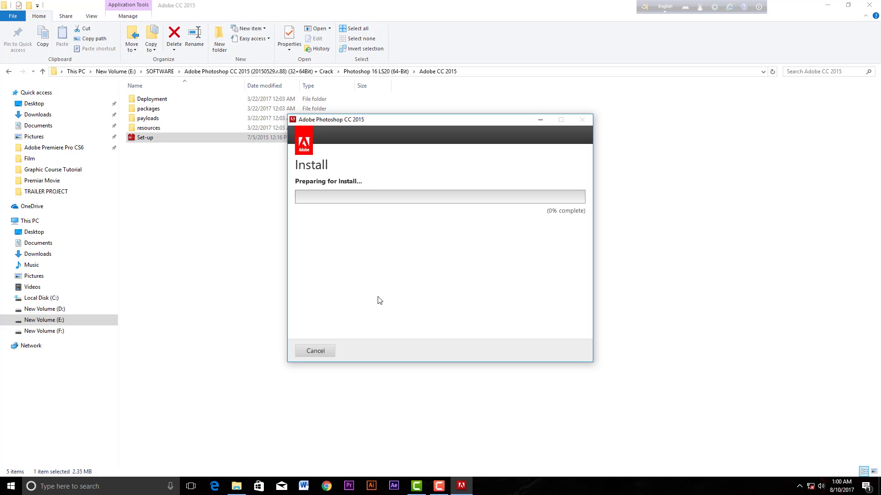
# Browse the Bangla Shart Film 2017 folder on New Volume (E:) and look through the video clips in its Moni subfolder
pyautogui.moveTo(239, 487)
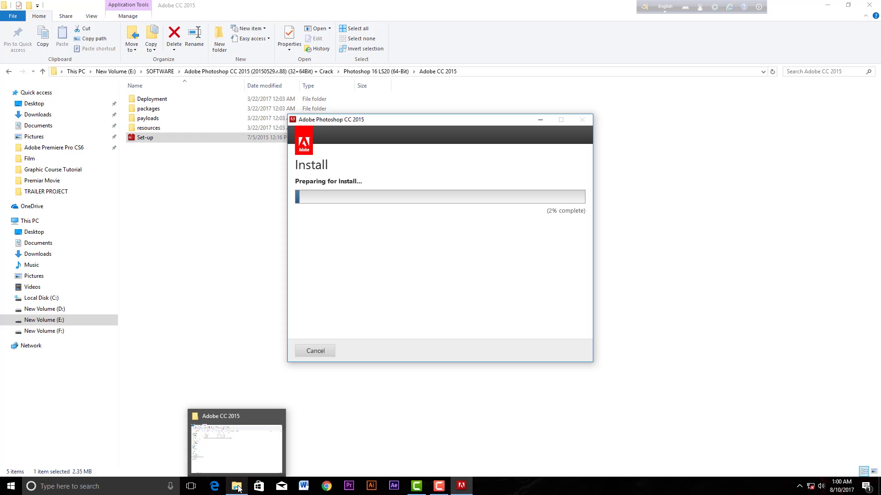
pyautogui.click(238, 486)
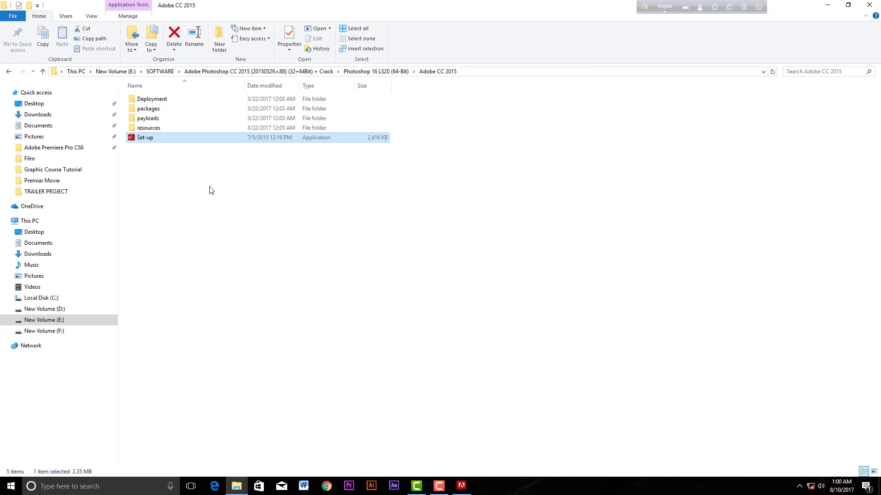
pyautogui.click(50, 321)
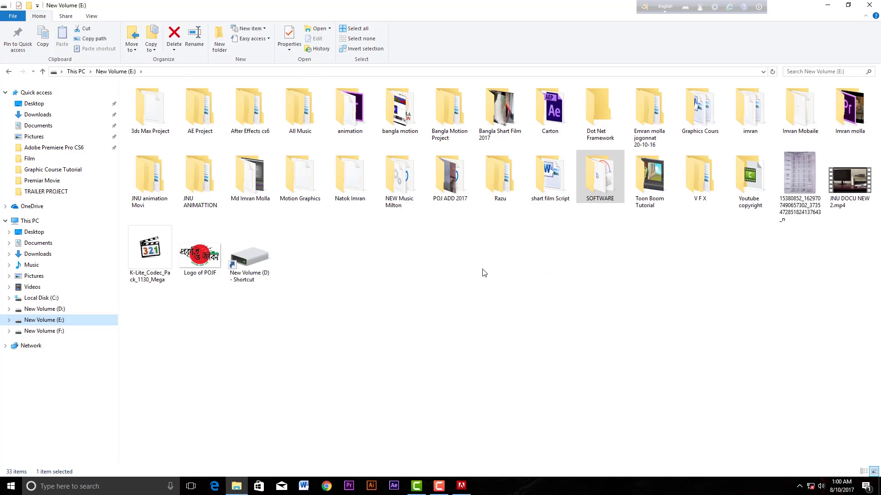
pyautogui.doubleClick(499, 113)
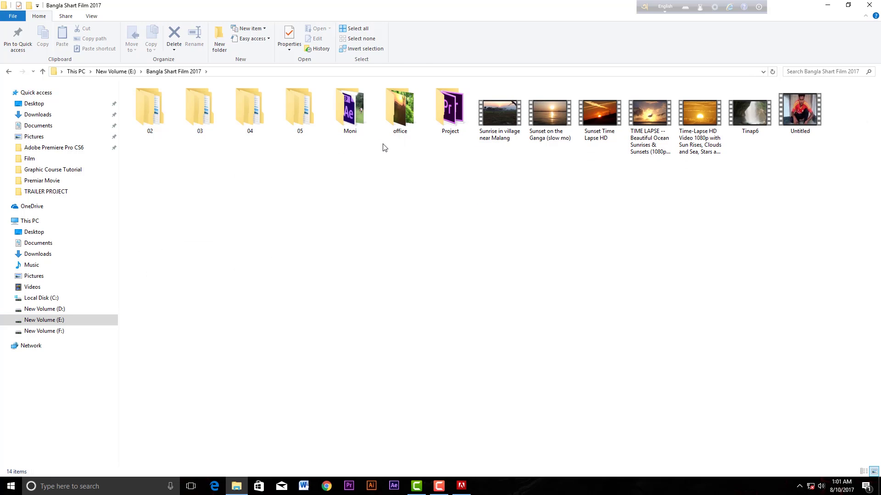
pyautogui.click(449, 117)
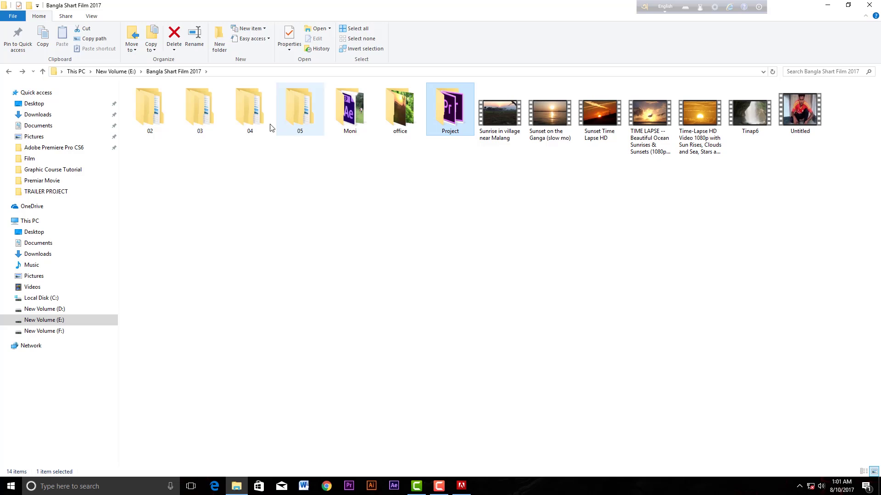
pyautogui.click(359, 124)
pyautogui.doubleClick(359, 125)
pyautogui.scroll(-5, 422, 259)
pyautogui.scroll(5, 422, 260)
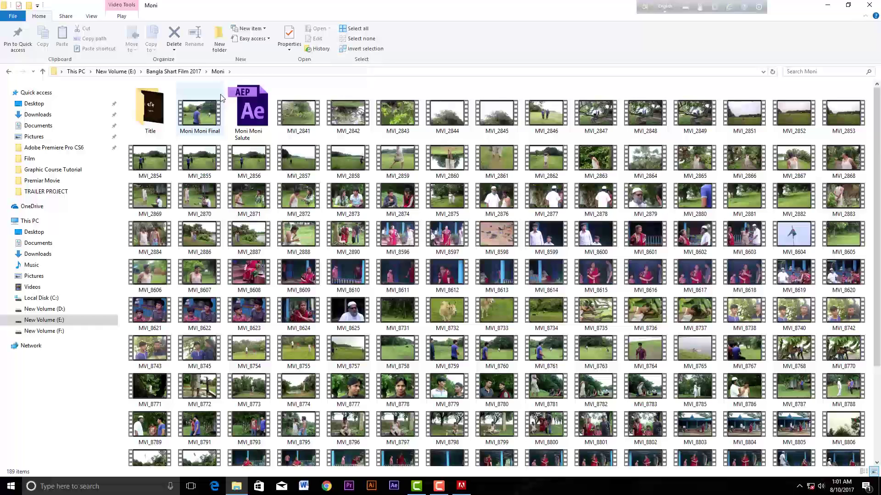
# Play the Moni Moni Final video from the Moni folder with MPC-HC x64
pyautogui.click(192, 125)
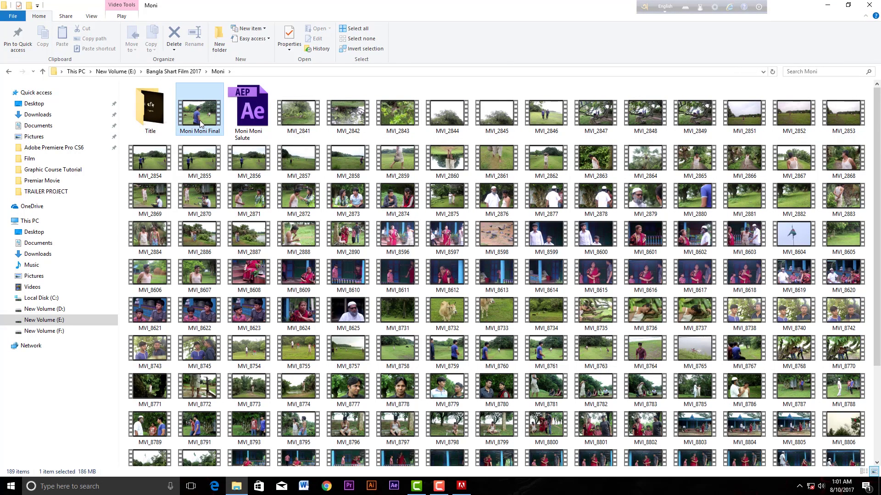
pyautogui.rightClick(200, 124)
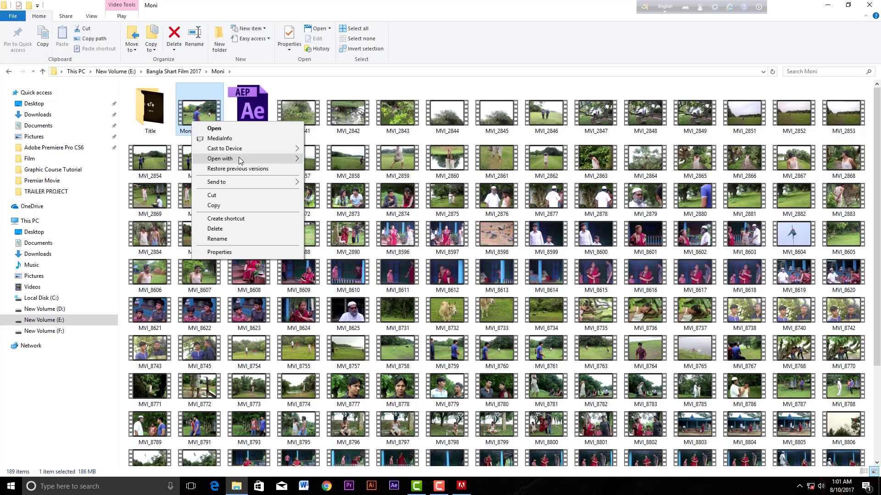
pyautogui.moveTo(240, 161)
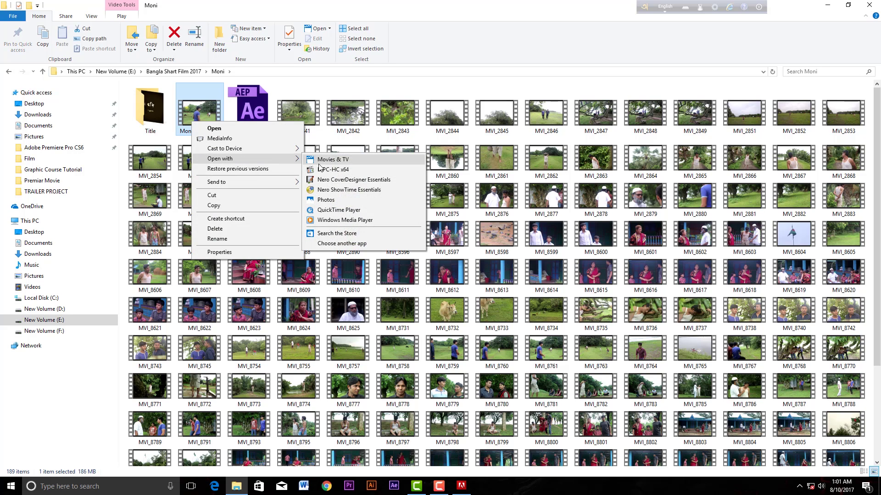
pyautogui.click(332, 168)
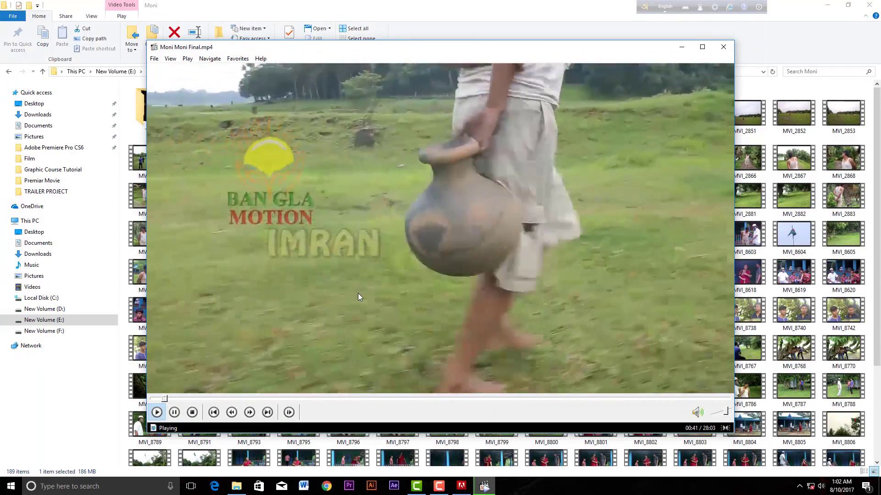
# Check the progress of the Photoshop CC 2015 installation while the video plays, hiding the installer after each check
pyautogui.click(461, 487)
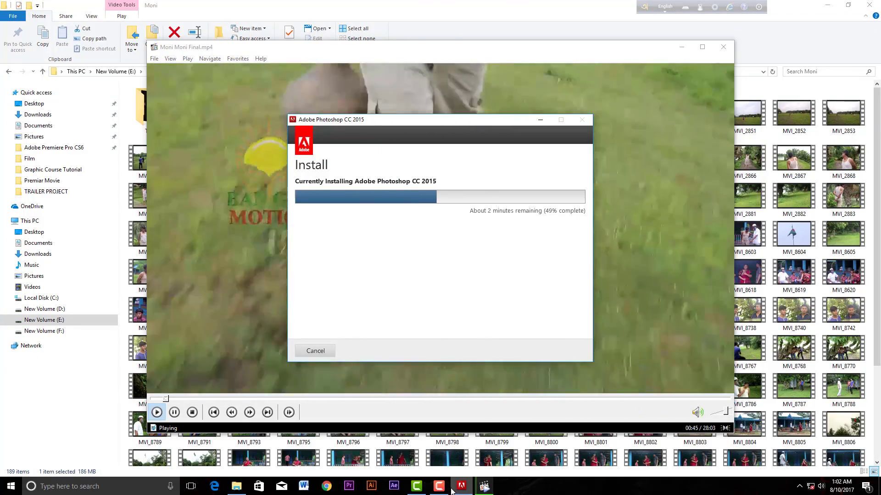
pyautogui.click(460, 487)
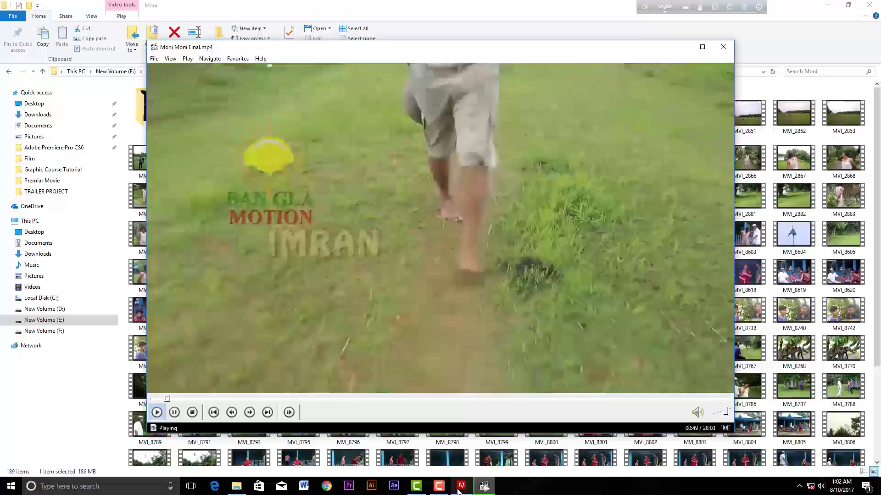
pyautogui.moveTo(458, 491)
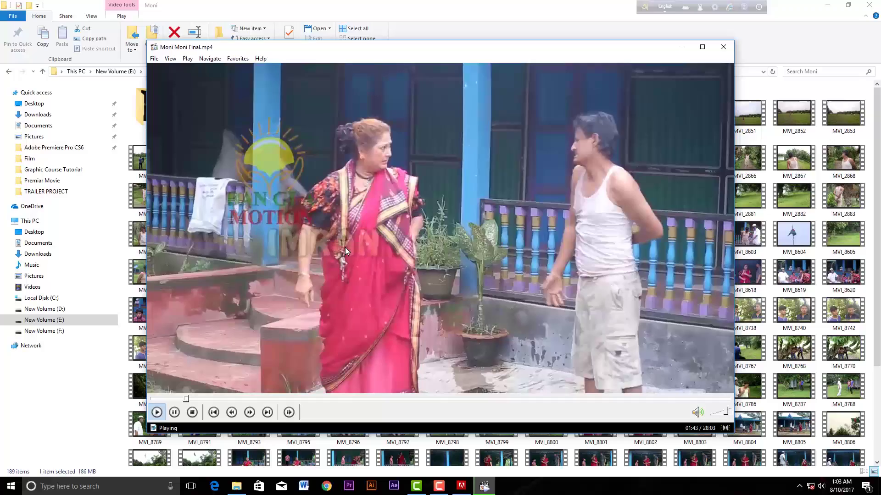
pyautogui.click(461, 487)
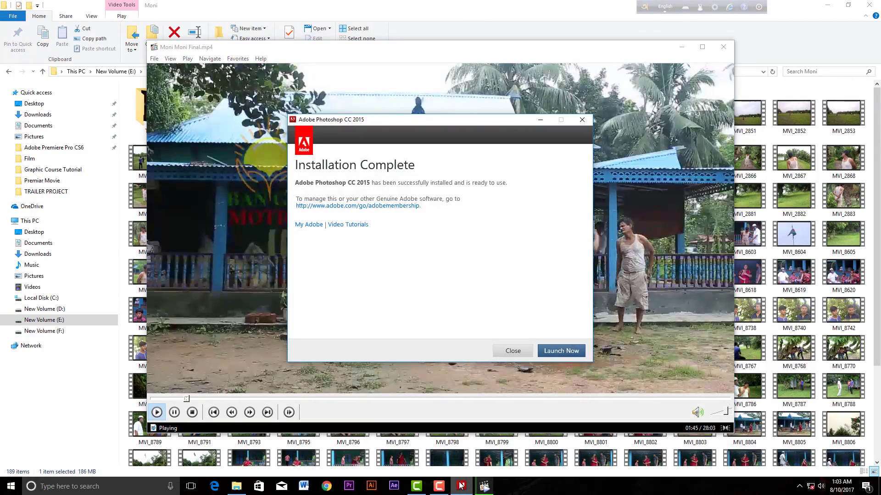
pyautogui.click(461, 487)
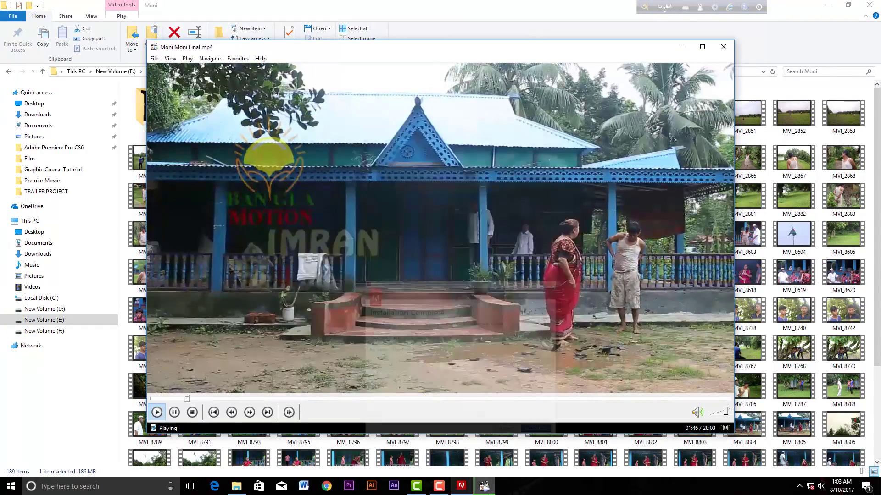
# Pause the Moni Moni Final video and minimize the player
pyautogui.click(483, 487)
pyautogui.click(482, 488)
pyautogui.click(606, 138)
pyautogui.click(681, 52)
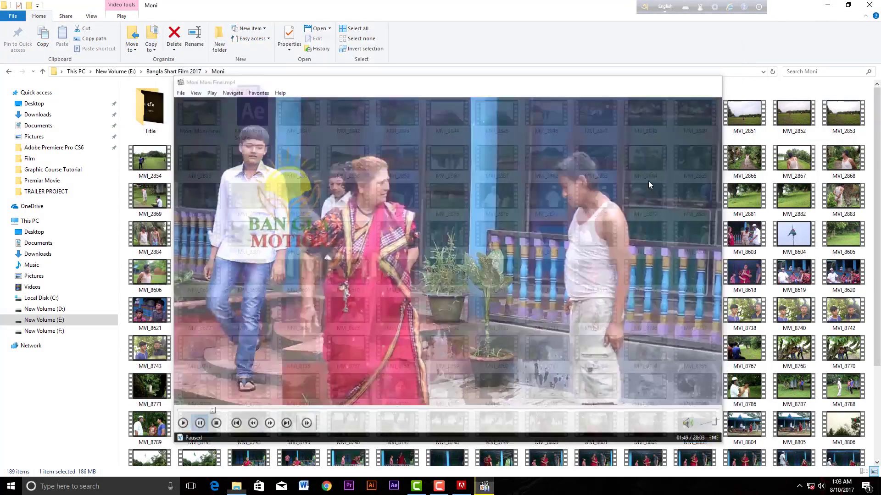
# Launch Photoshop CC 2015 from the installer's completion window and close it once it has loaded
pyautogui.click(461, 487)
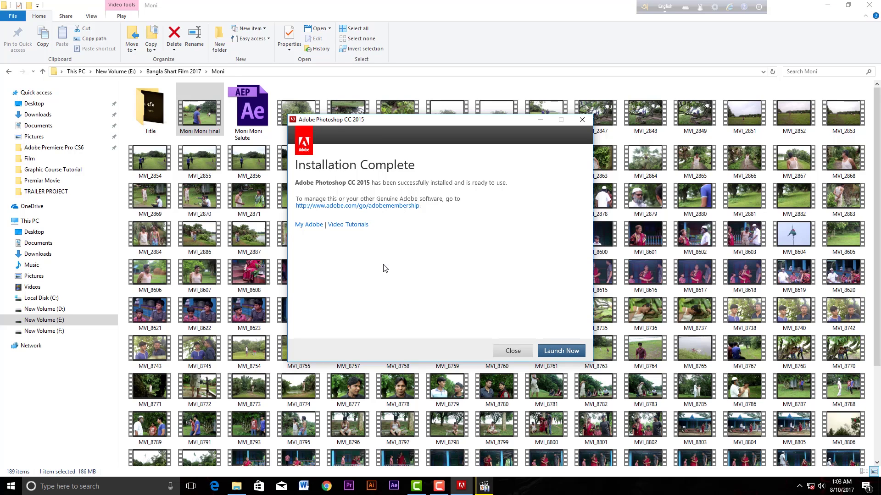
pyautogui.click(559, 351)
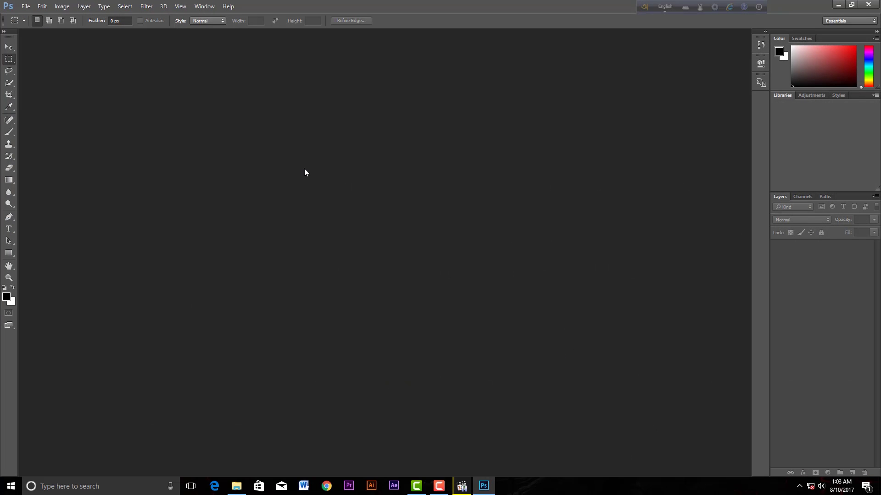
pyautogui.click(868, 5)
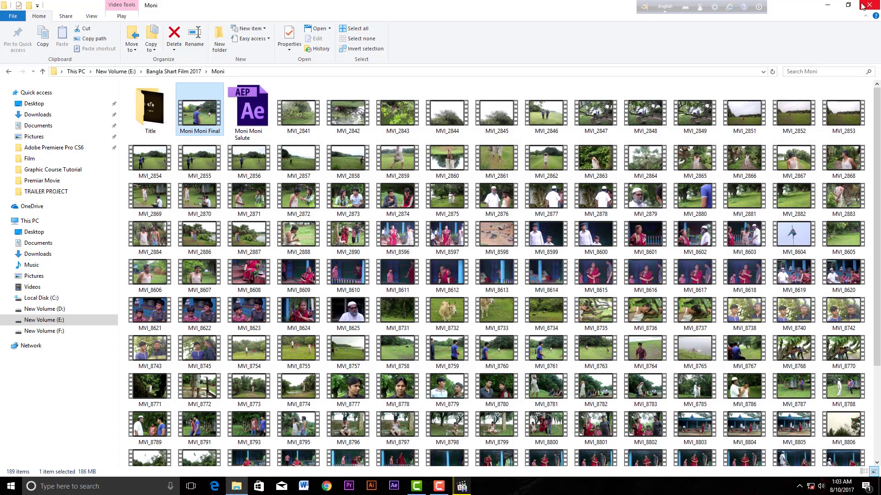
# Copy amtlib.dll from the Crack folder of Photoshop 16 LS20 (64-Bit), inside the Photoshop CC 2015 folder of E:\SOFTWARE
pyautogui.click(44, 320)
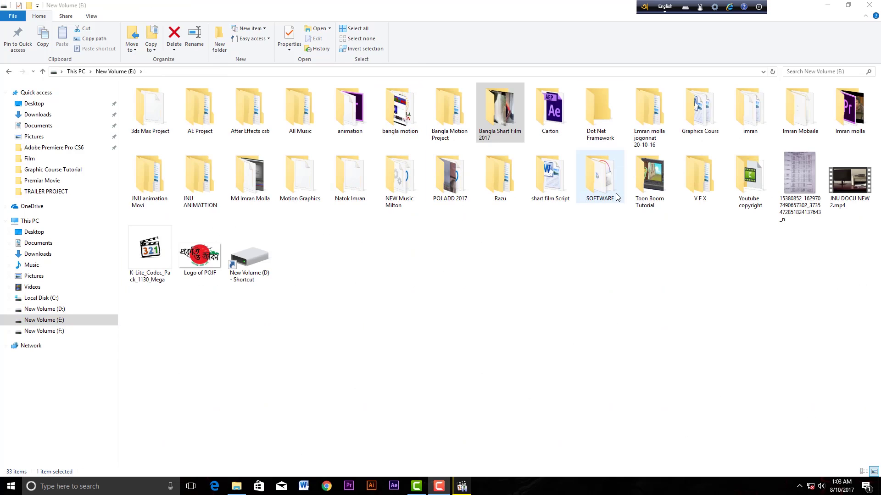
pyautogui.doubleClick(591, 188)
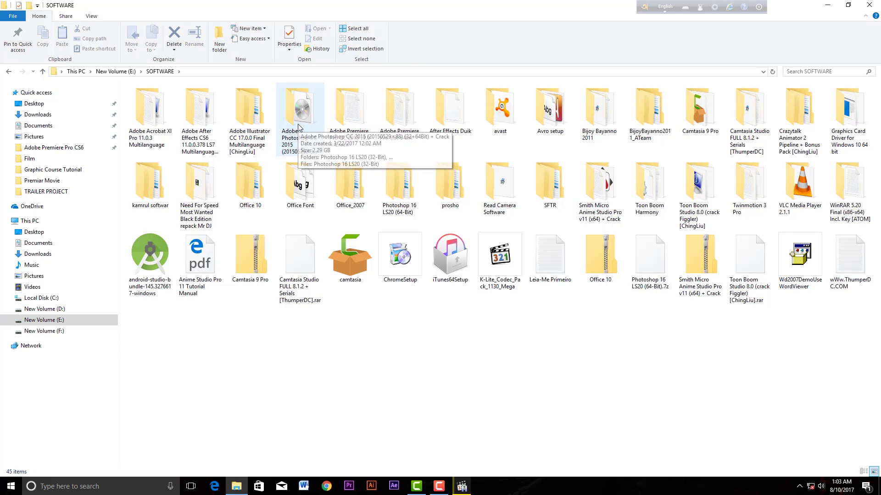
pyautogui.doubleClick(305, 123)
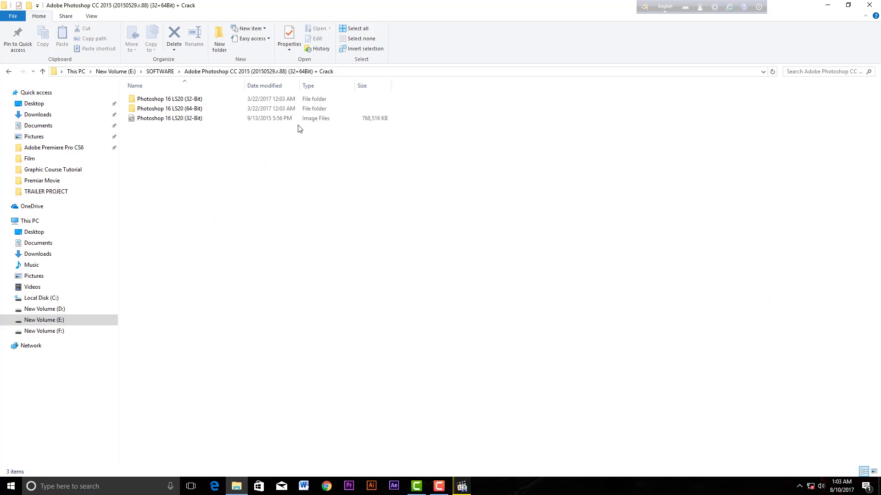
pyautogui.doubleClick(192, 111)
pyautogui.doubleClick(147, 109)
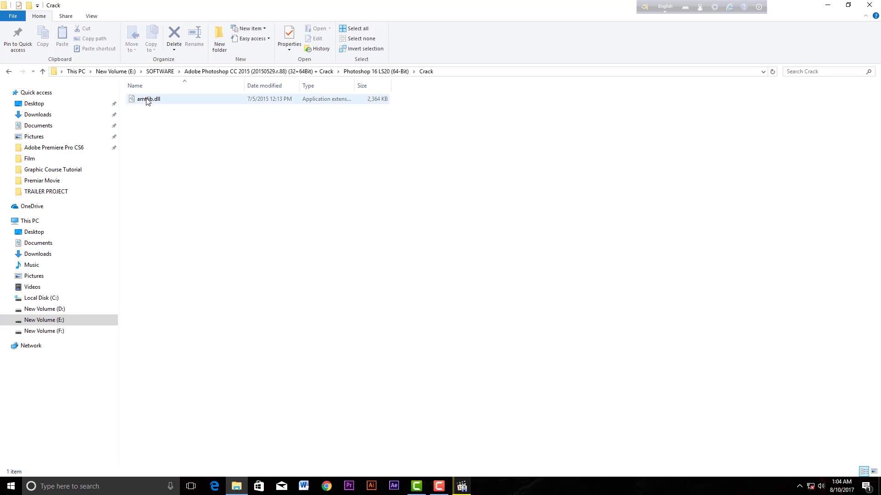
pyautogui.rightClick(147, 100)
pyautogui.click(180, 152)
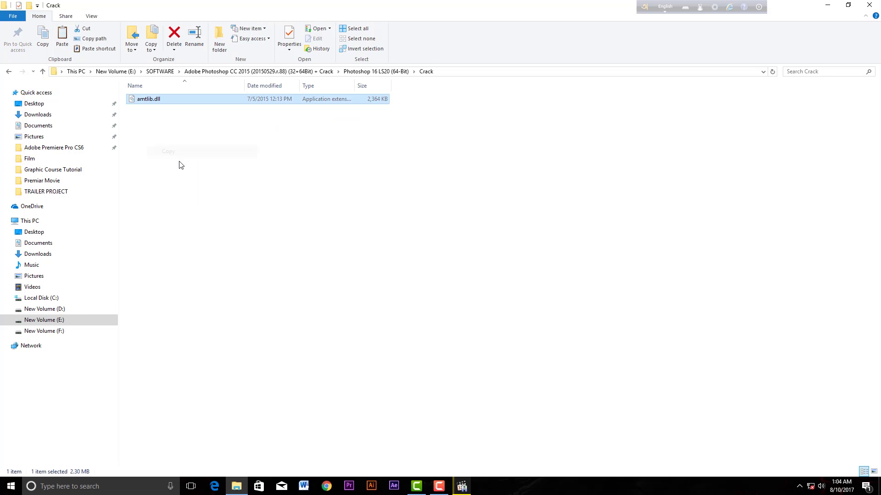
# Look at the contents of the Crack folder in the Photoshop 16 LS20 (32-Bit) folder
pyautogui.press('BackSpace')
pyautogui.press('BackSpace')
pyautogui.doubleClick(183, 100)
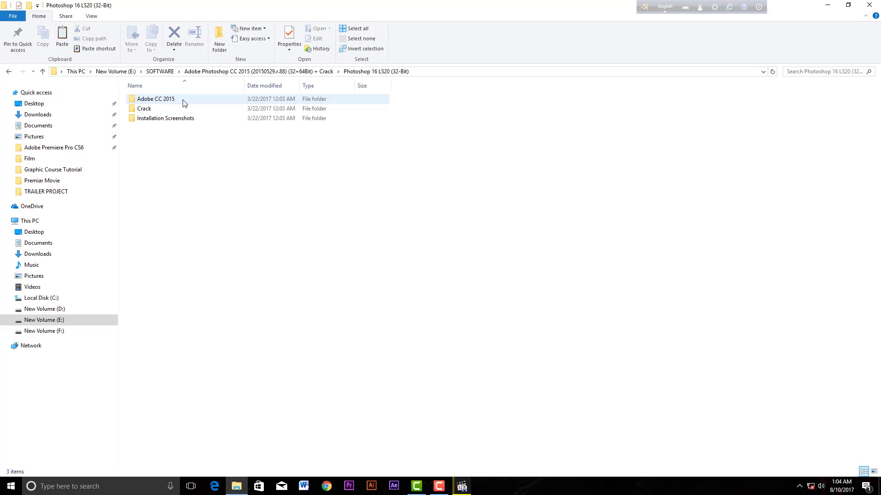
pyautogui.doubleClick(154, 110)
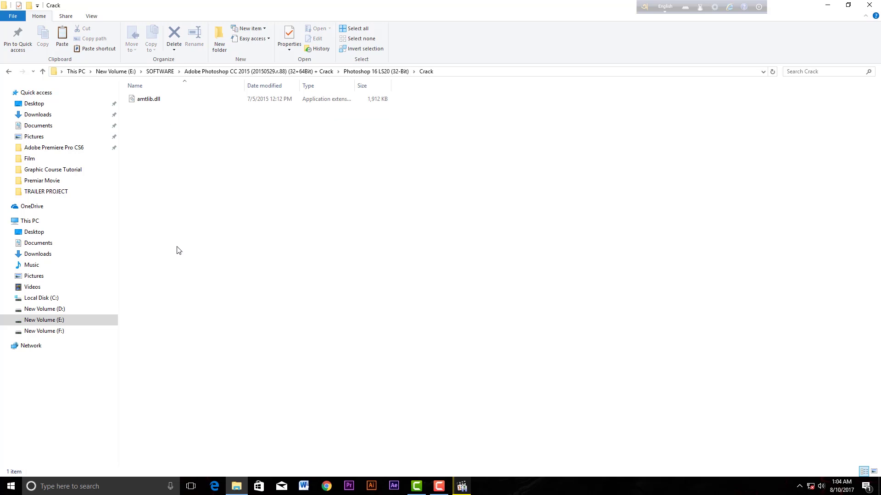
# Paste the copied amtlib.dll into C:\Program Files\Adobe\Adobe Photoshop CC 2015, replacing the existing file with administrator permission
pyautogui.click(47, 302)
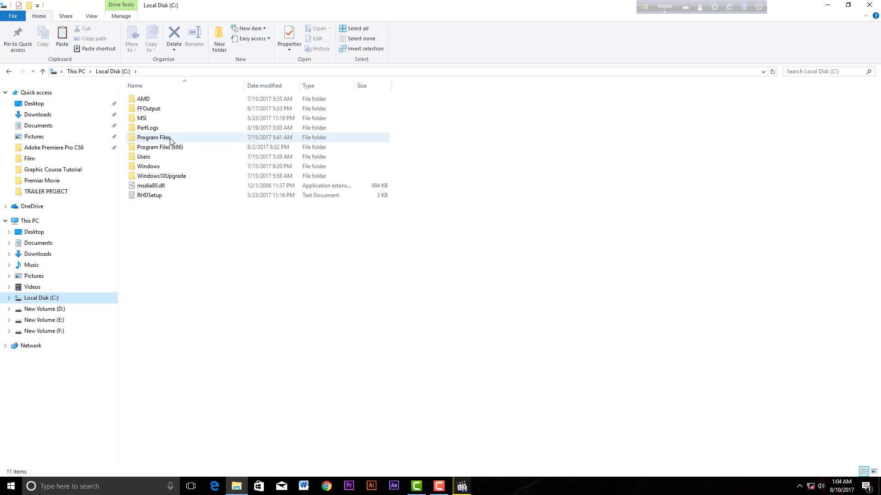
pyautogui.doubleClick(154, 138)
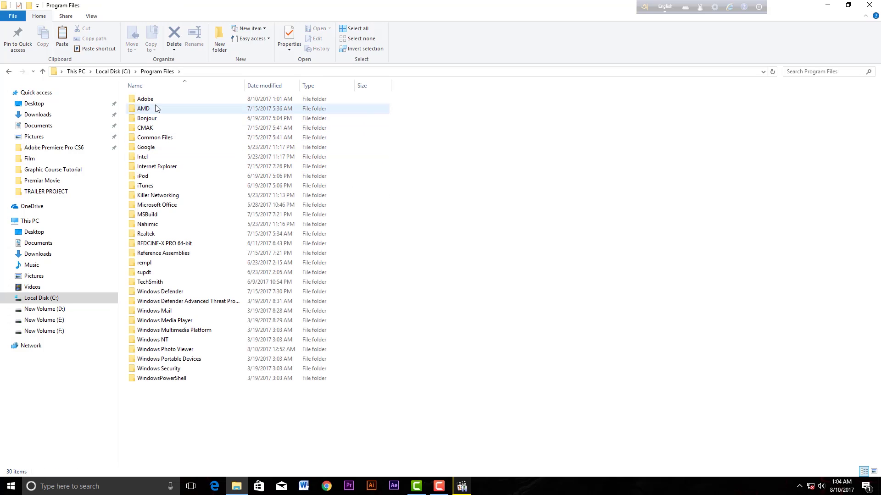
pyautogui.doubleClick(154, 99)
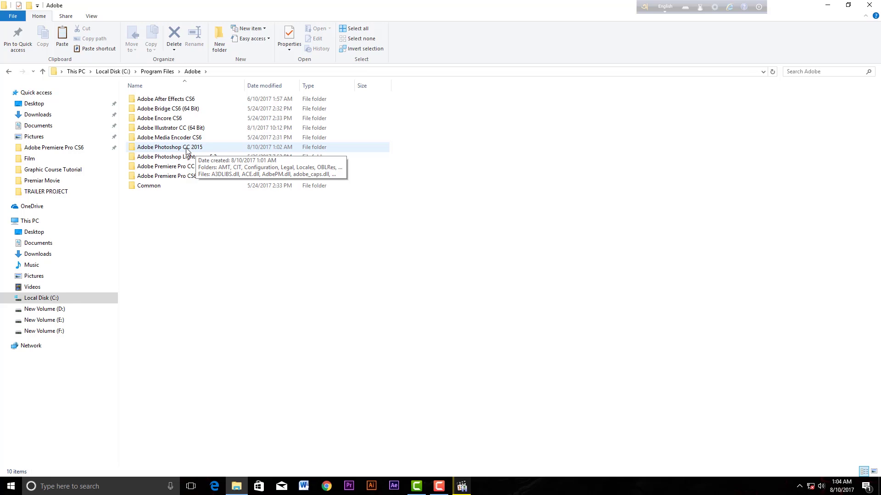
pyautogui.doubleClick(187, 152)
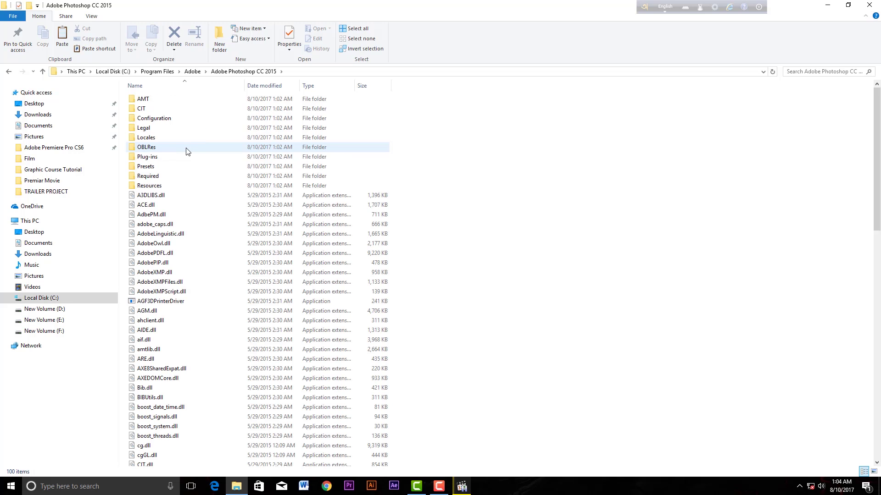
pyautogui.rightClick(606, 217)
pyautogui.click(642, 290)
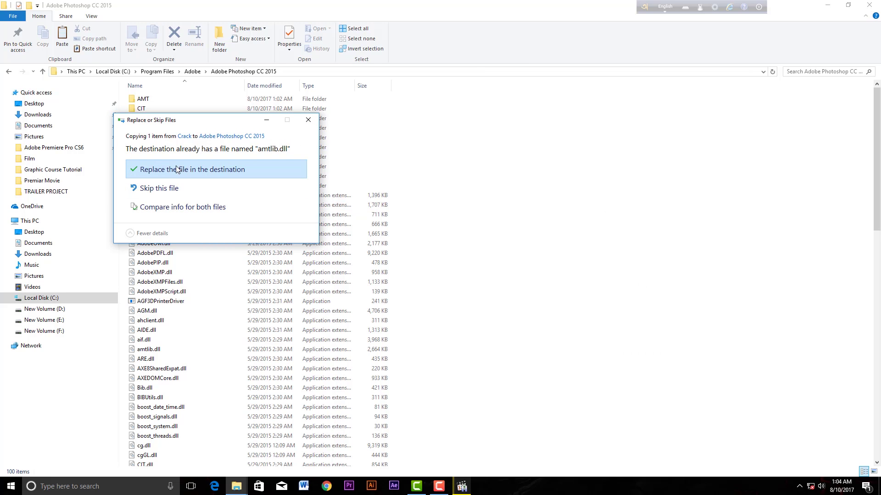
pyautogui.click(170, 170)
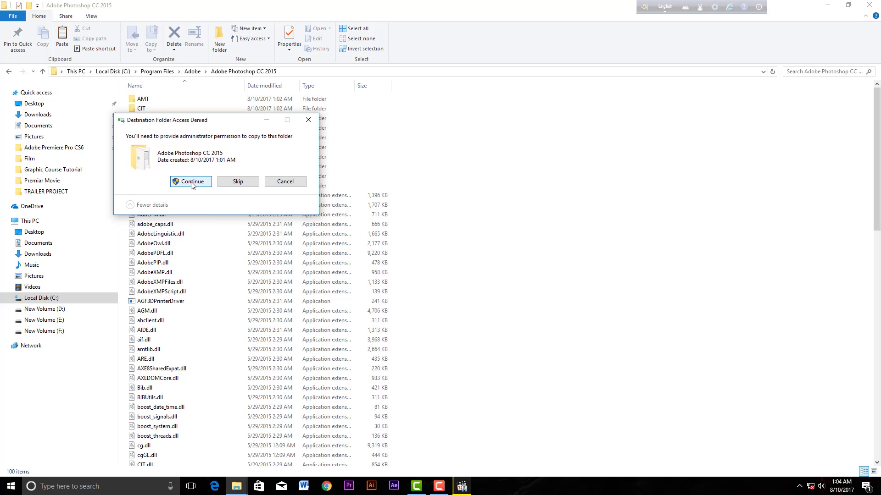
pyautogui.click(191, 182)
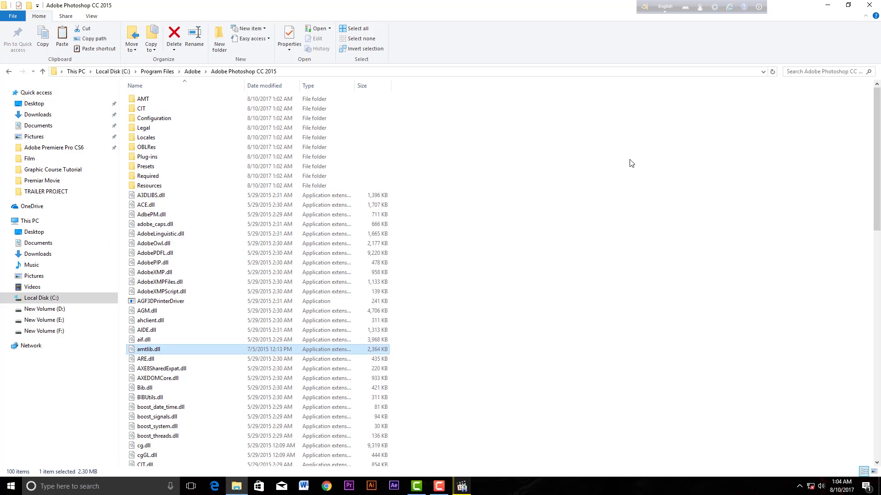
pyautogui.click(581, 189)
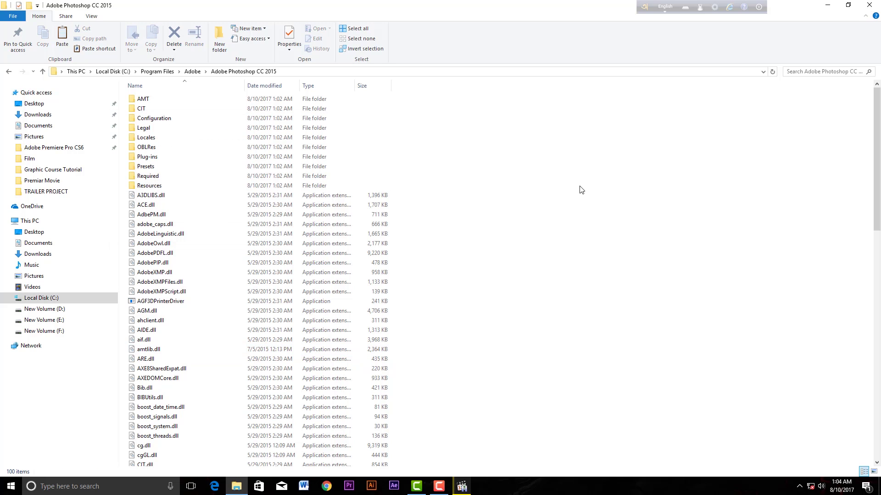
# Close the Adobe Photoshop CC 2015 folder window and the paused video player to return to the desktop
pyautogui.click(877, 7)
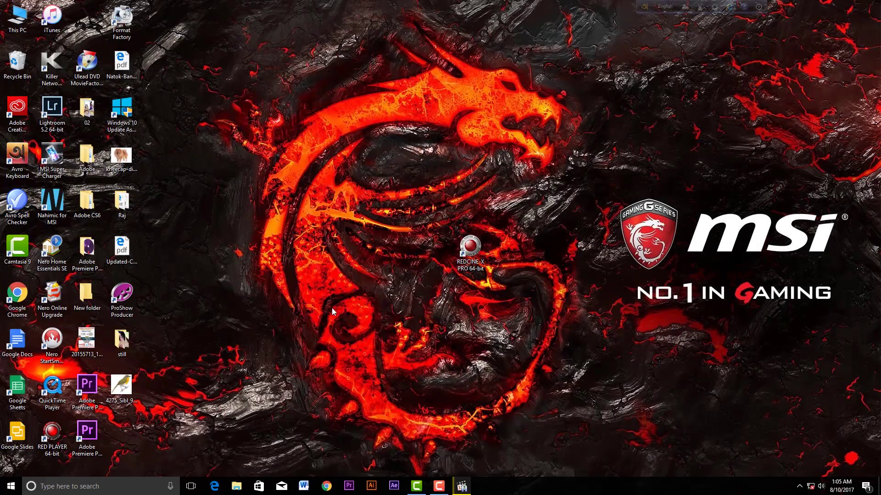
pyautogui.click(462, 486)
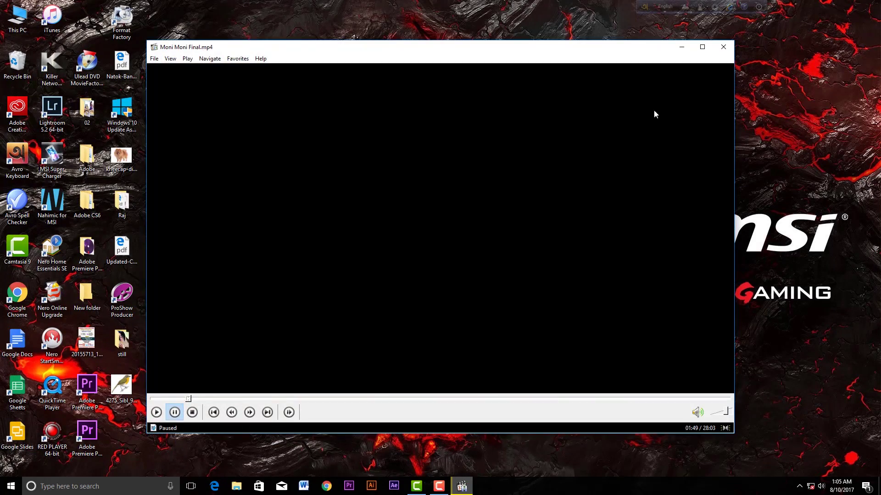
pyautogui.click(724, 45)
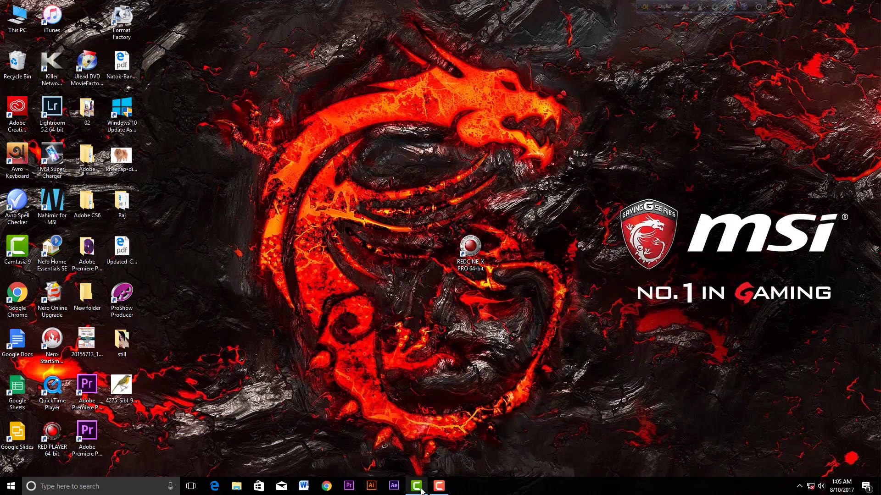
pyautogui.rightClick(332, 318)
pyautogui.click(370, 358)
# Pin Adobe Photoshop CC 2015 from the installed apps list to the taskbar and return to the desktop
pyautogui.click(11, 486)
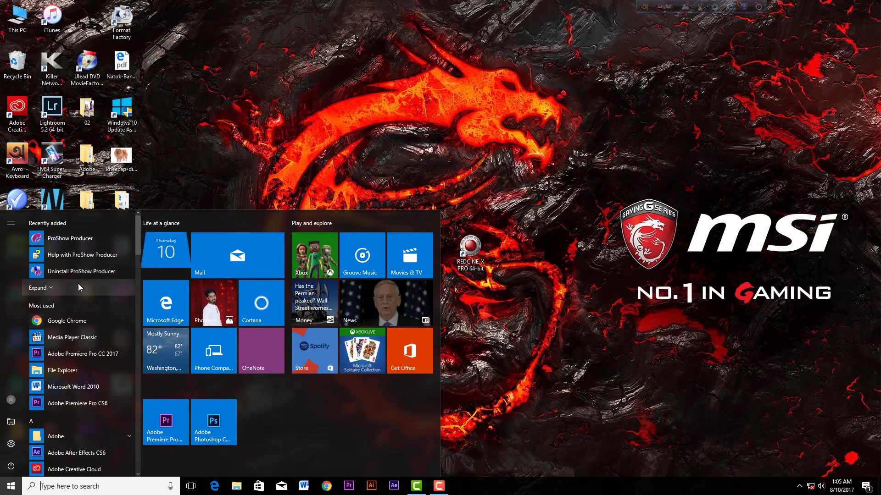
pyautogui.click(66, 438)
pyautogui.scroll(-3, 82, 443)
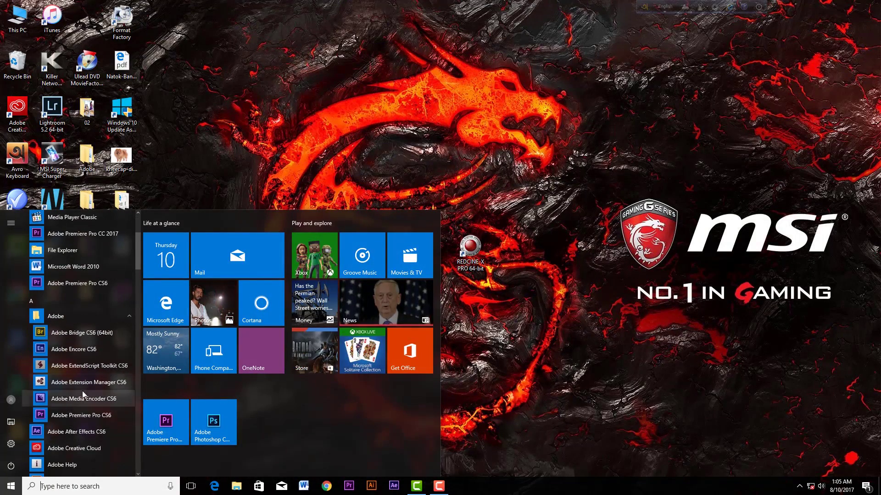
pyautogui.scroll(-3, 97, 415)
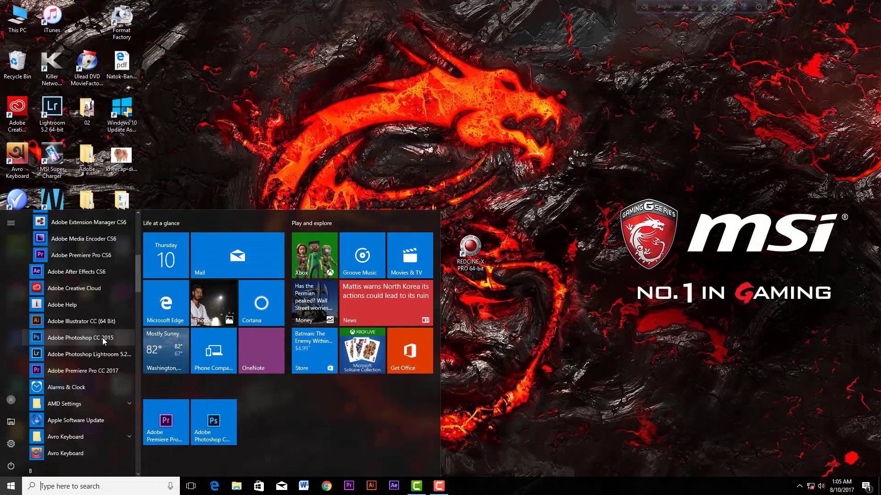
pyautogui.rightClick(77, 339)
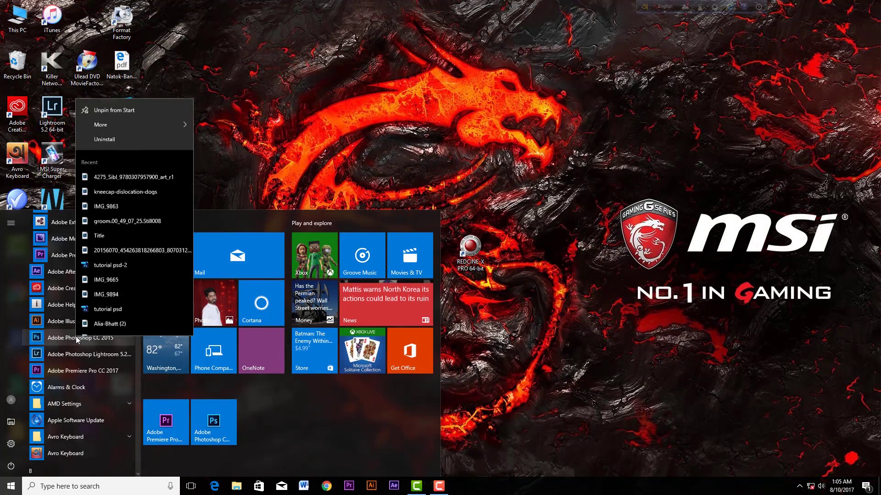
pyautogui.moveTo(113, 112)
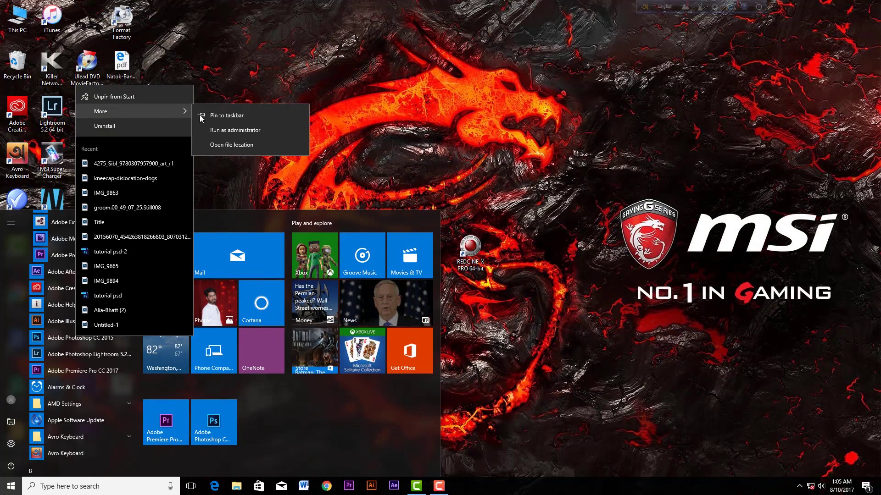
pyautogui.click(233, 116)
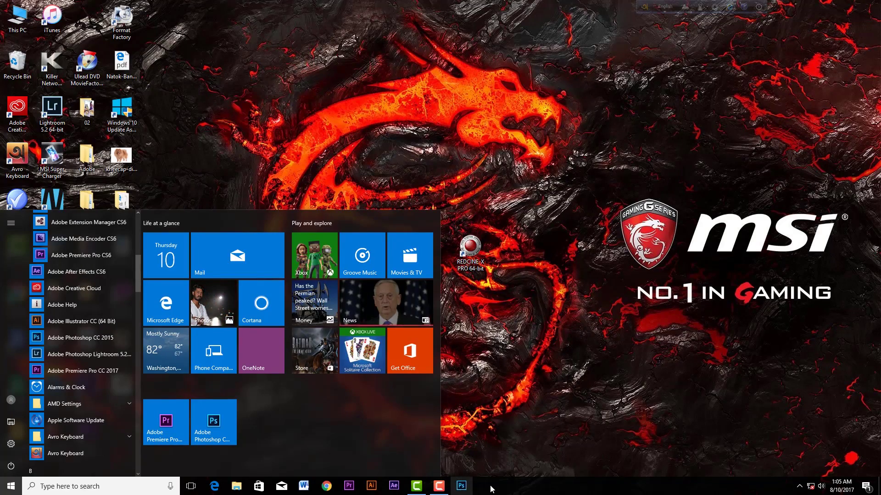
pyautogui.click(481, 443)
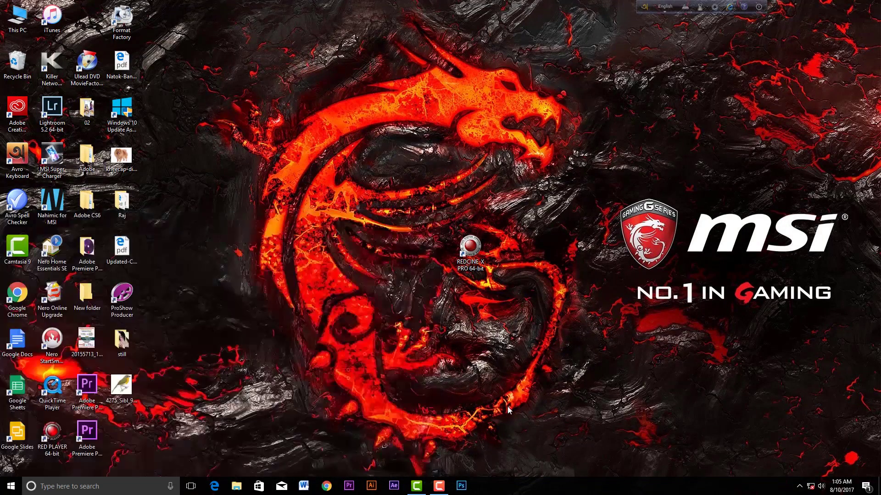
# Launch Adobe Photoshop CC 2015 and start a new document
pyautogui.click(461, 487)
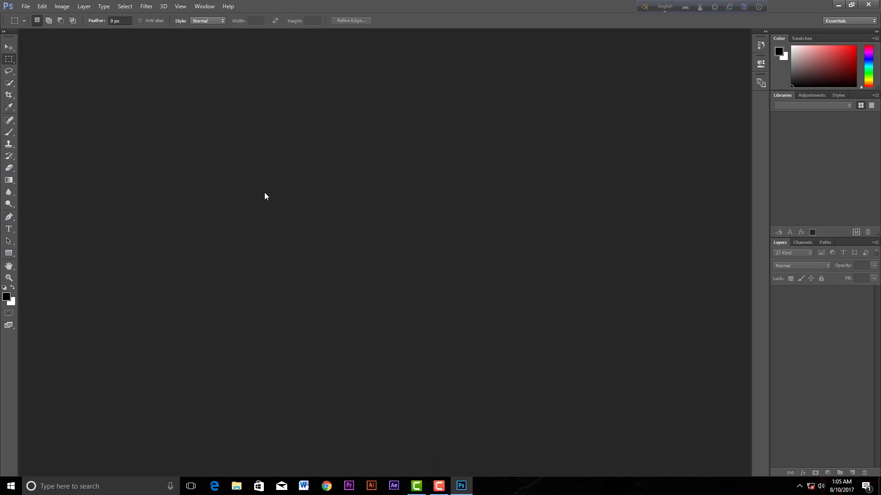
pyautogui.click(26, 6)
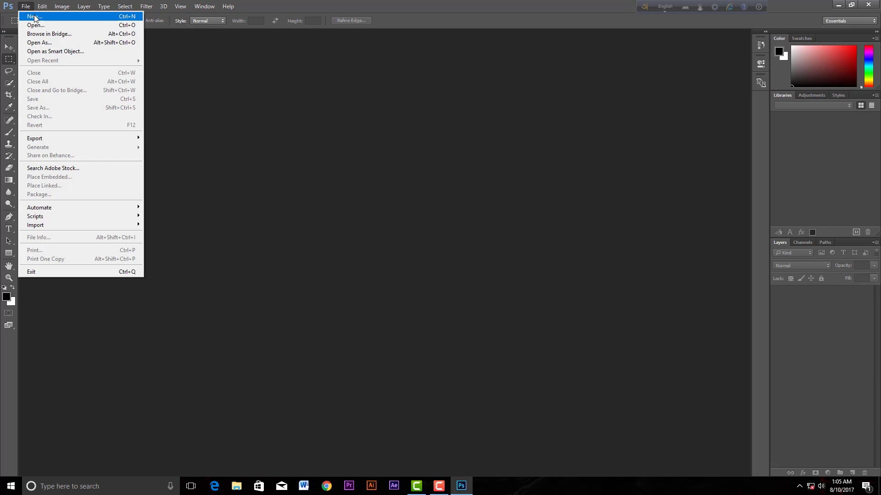
pyautogui.click(30, 16)
pyautogui.click(534, 117)
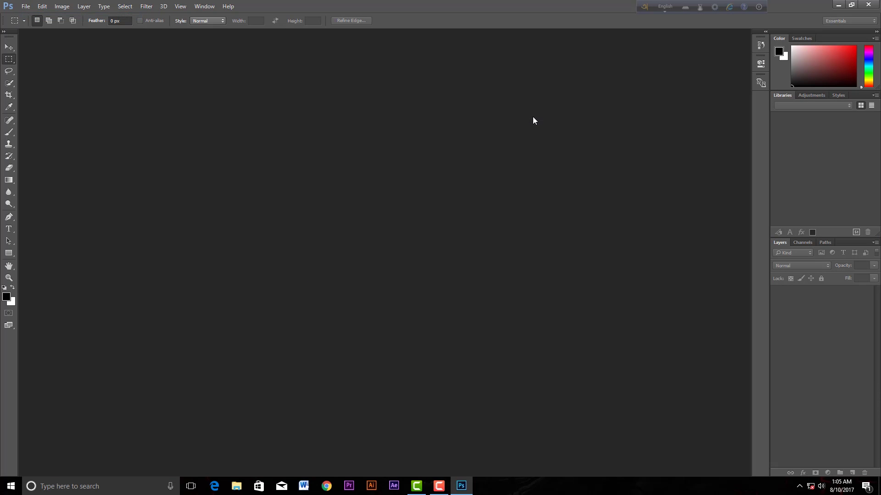